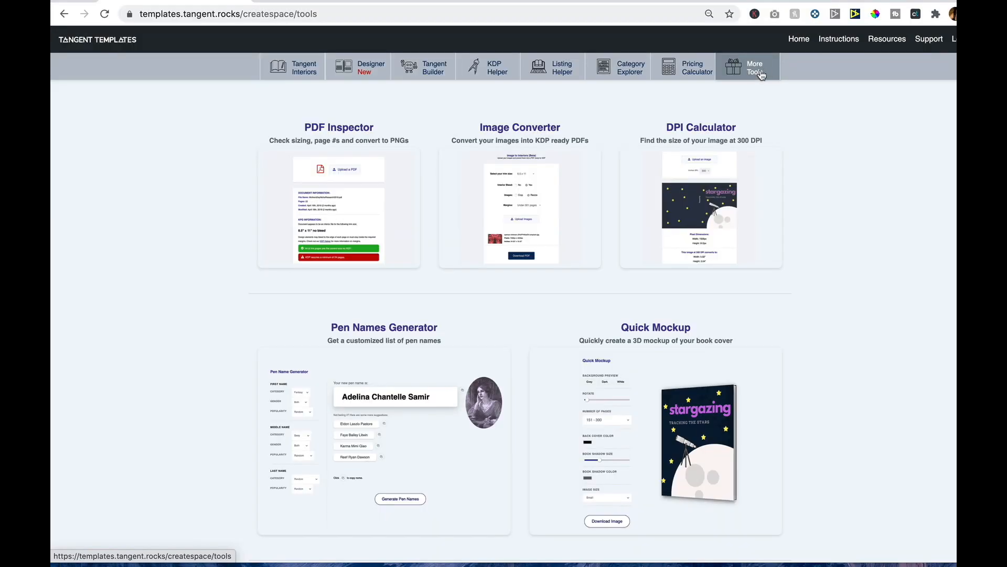
Step: Open the Quick Mockup tool and upload the stargazing book cover file
click(644, 351)
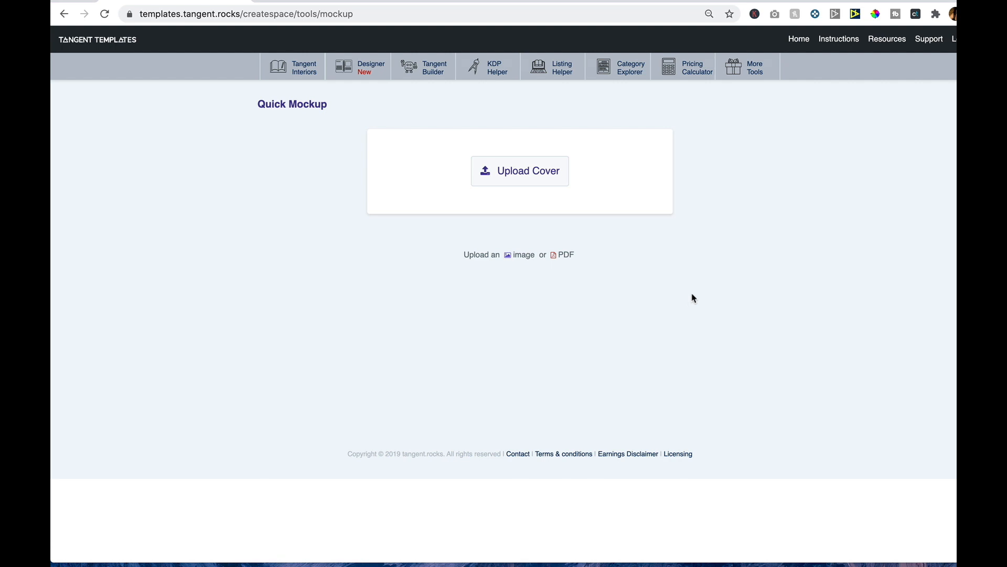
click(535, 171)
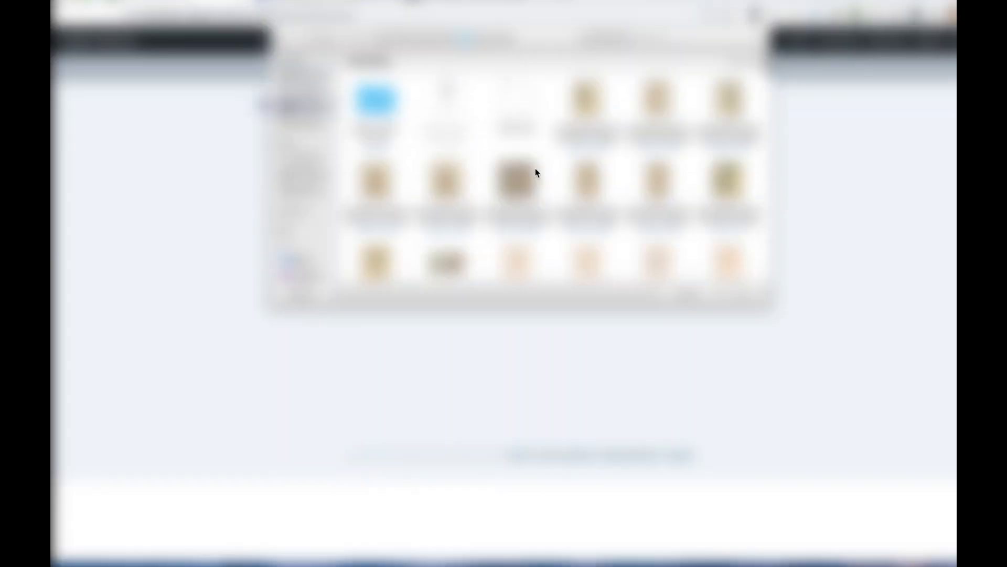
click(299, 178)
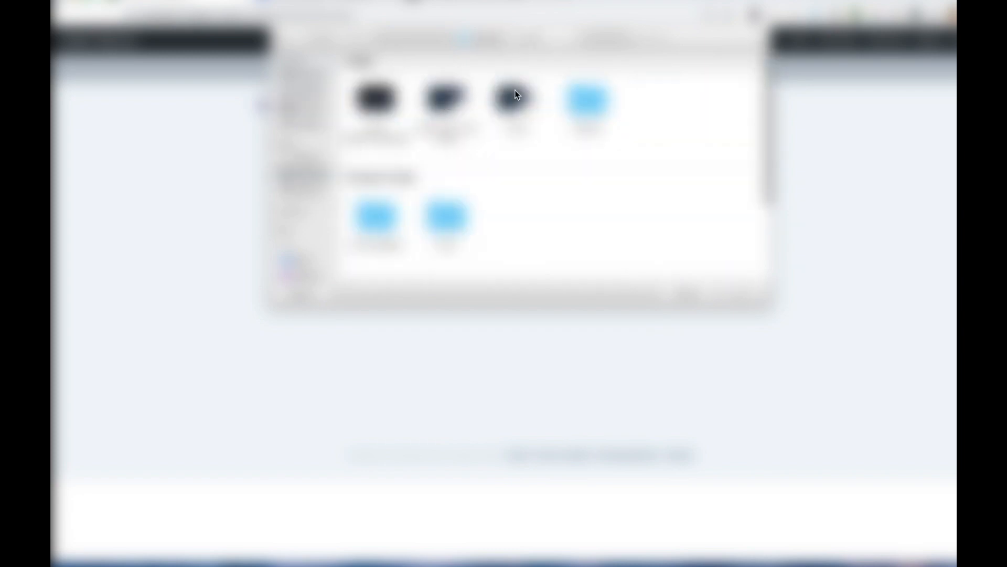
double_click(444, 98)
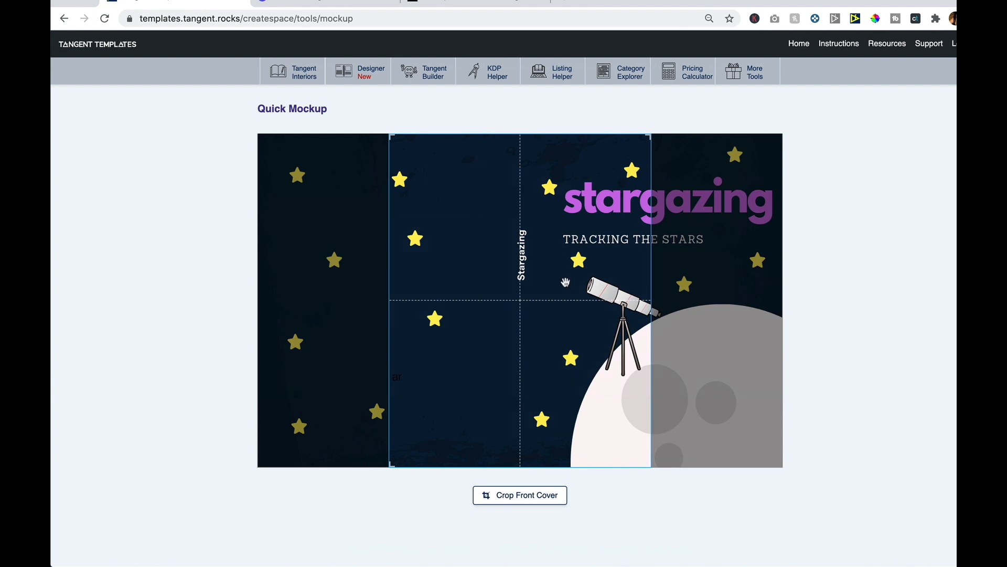
Step: Fit the crop frame to the front cover, from the spine to the cover's outer edge, and crop it
drag(565, 282, 701, 270)
drag(520, 253, 532, 106)
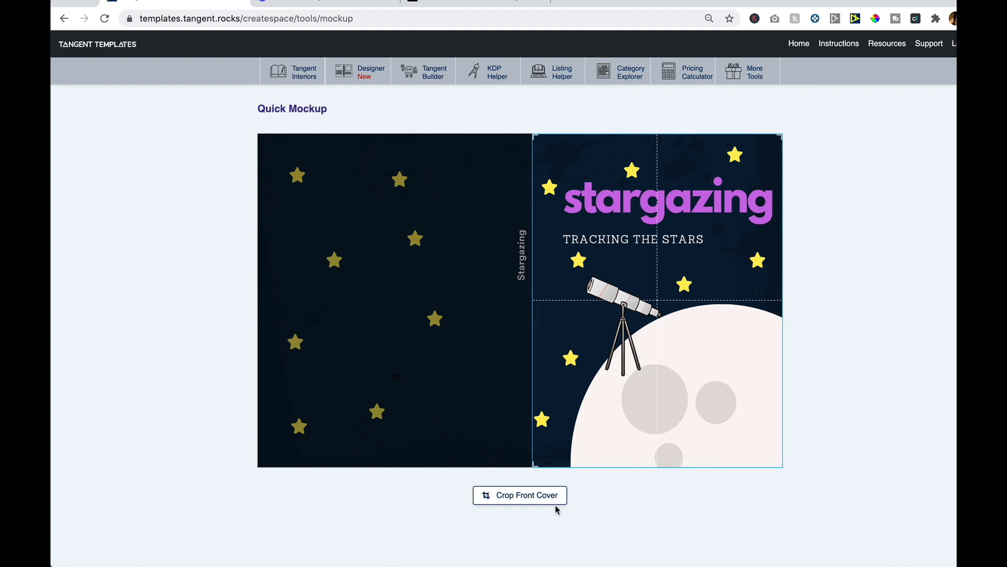
click(538, 497)
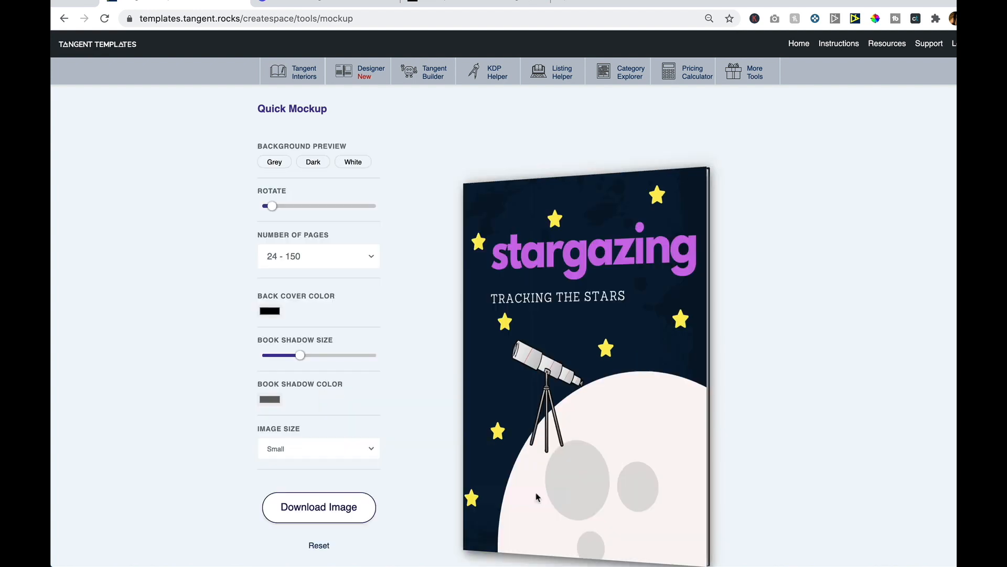
Step: Try the page ranges 151 - 300 and 701 - 828 on the book mockup
scroll(525, 347, down, 1)
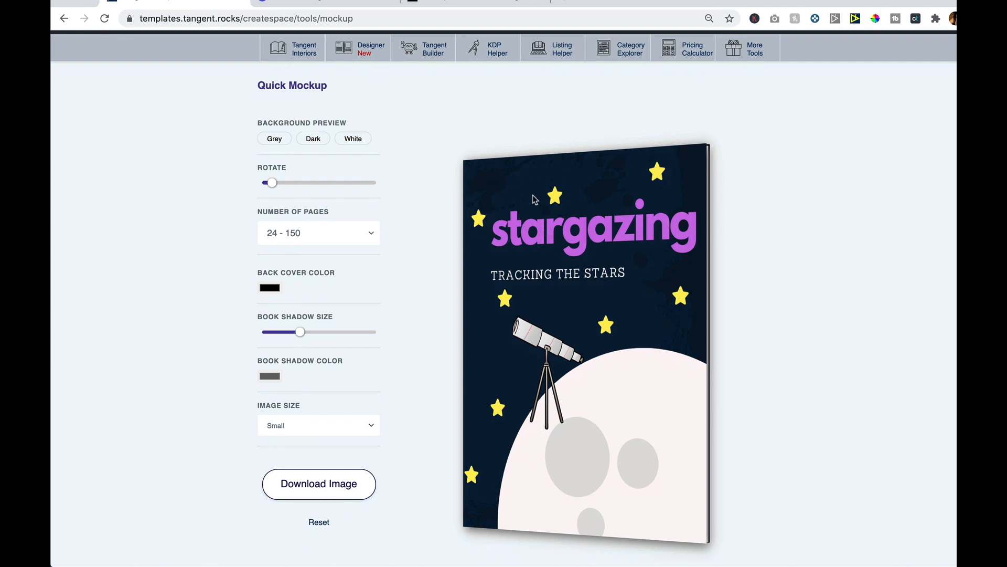
click(341, 234)
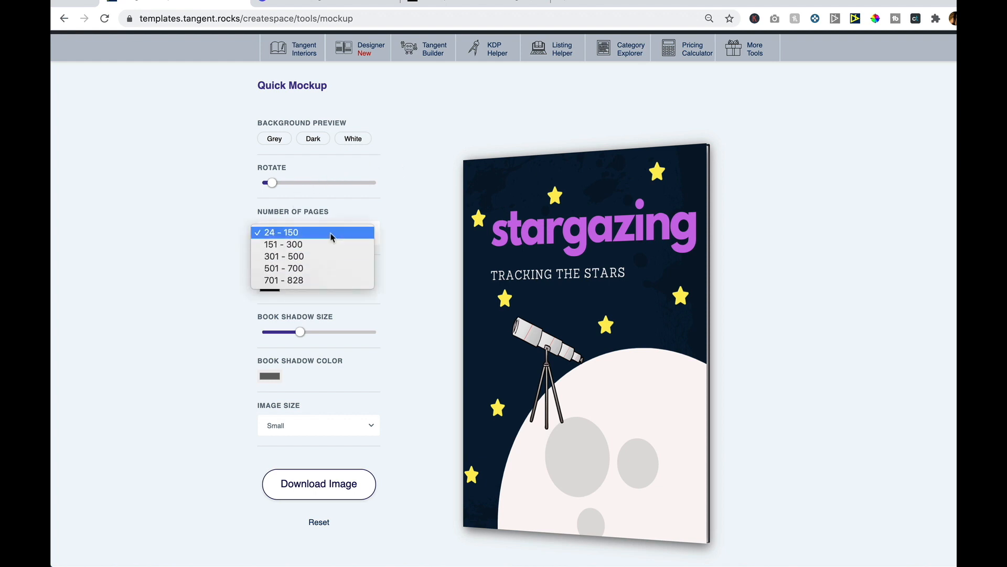
click(331, 245)
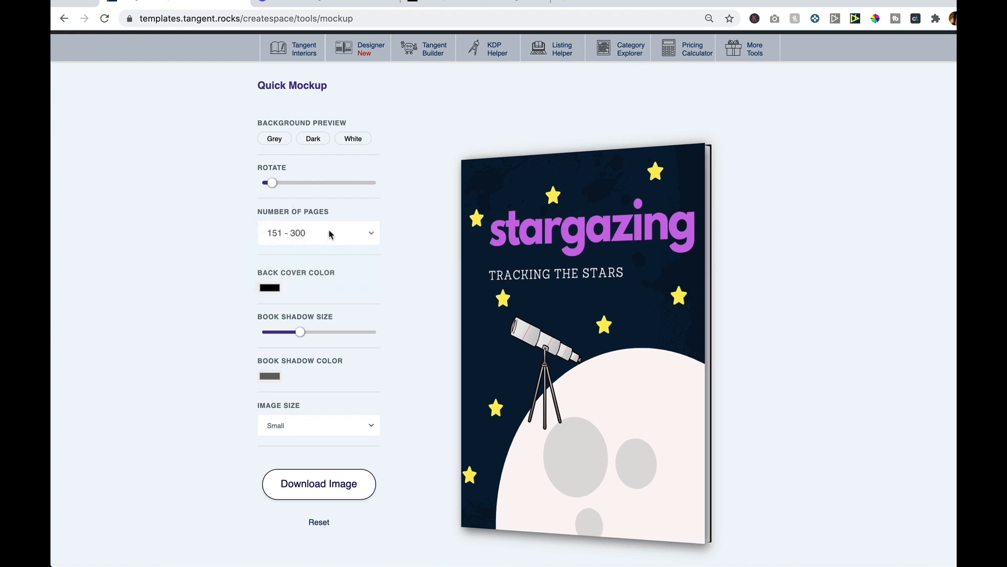
click(321, 231)
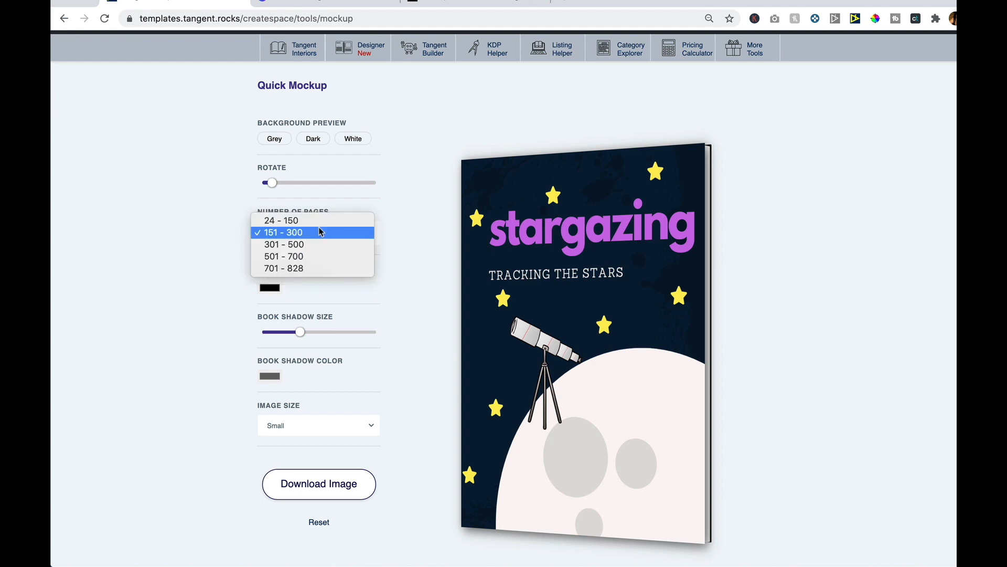
click(317, 268)
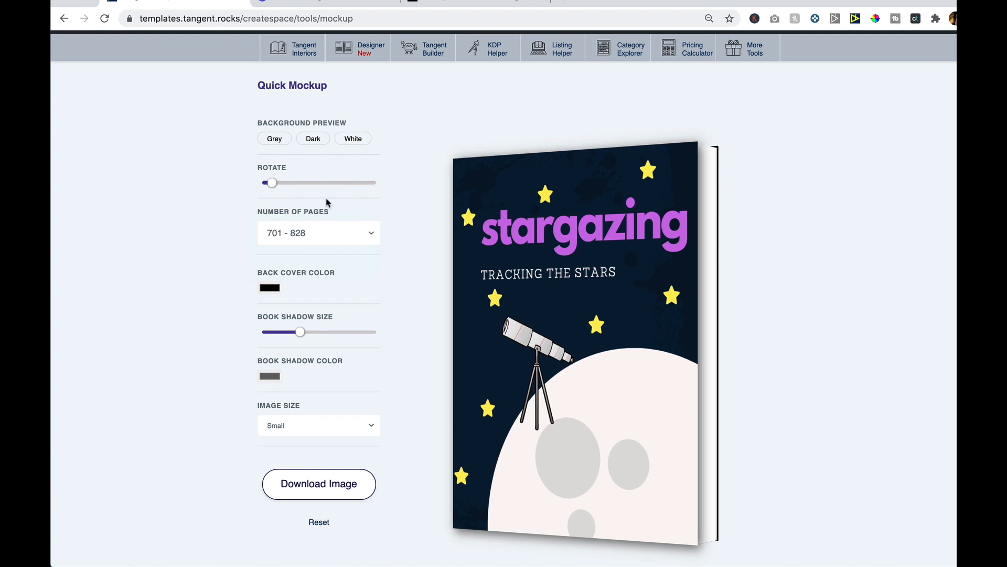
Step: Adjust the book's rotation slightly and set its number of pages to 301 - 500
drag(318, 189, 280, 189)
click(294, 232)
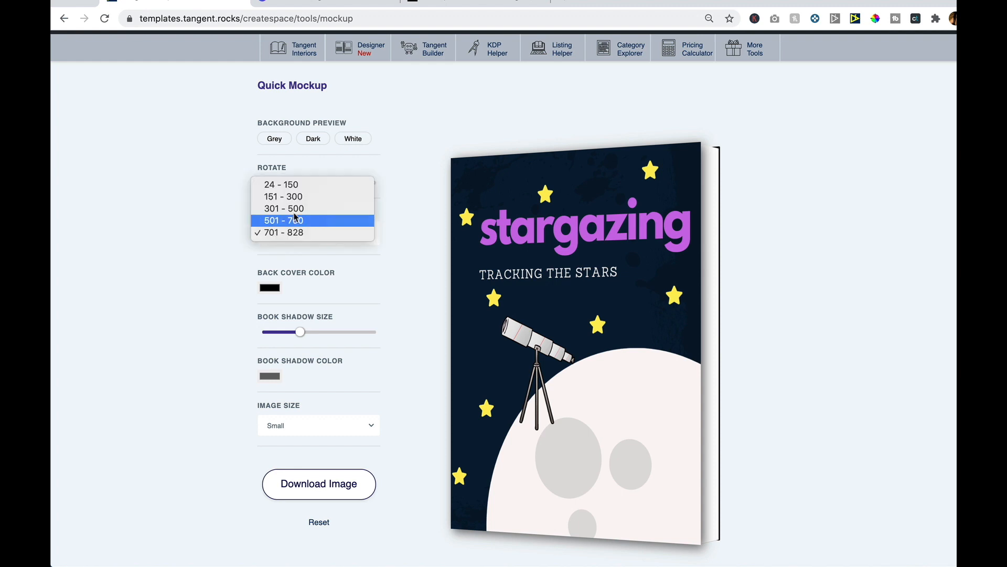
click(297, 210)
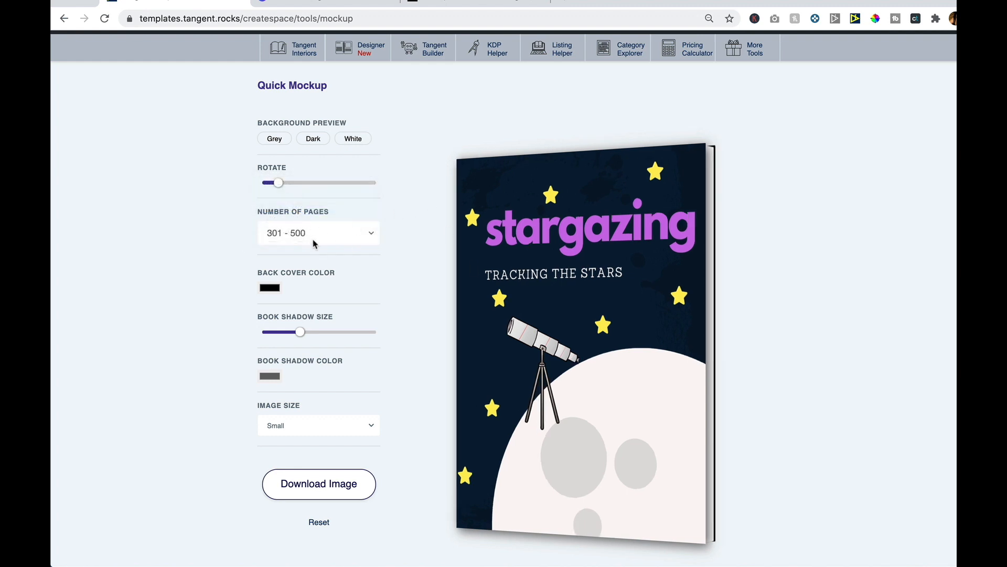
Step: Compare the mockup on dark and white preview backgrounds, and leave the background preview on Dark
click(320, 140)
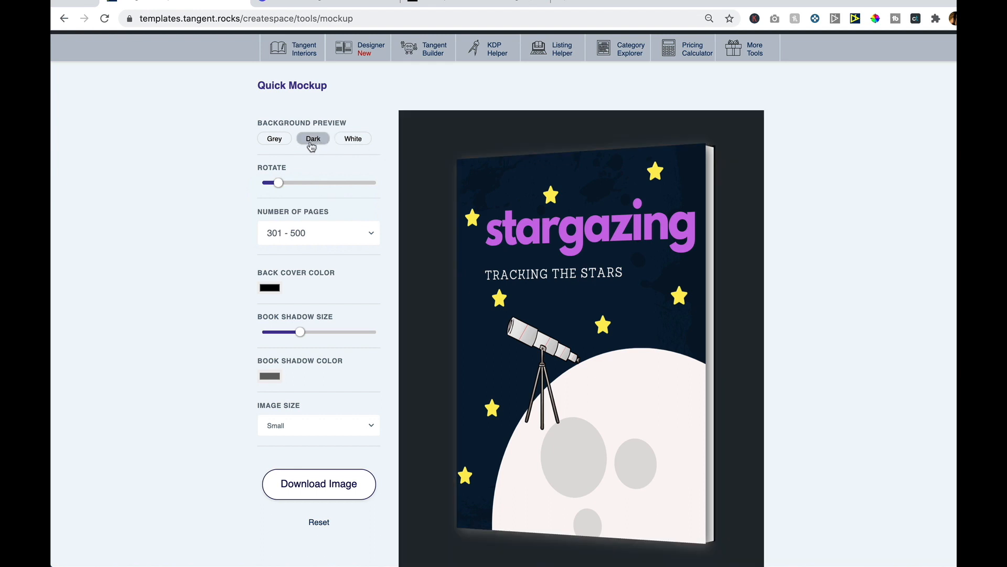
click(355, 140)
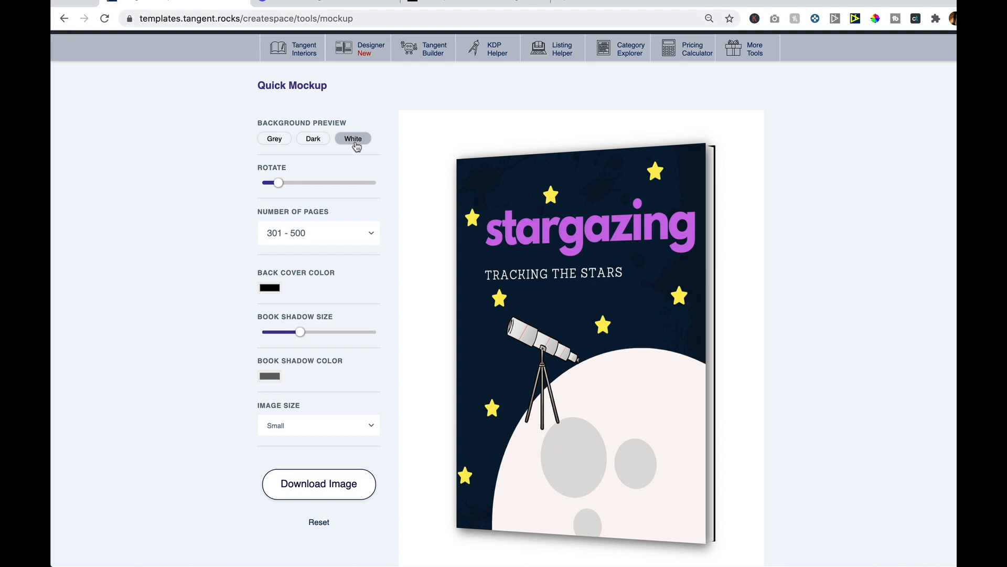
click(317, 139)
drag(279, 184, 279, 187)
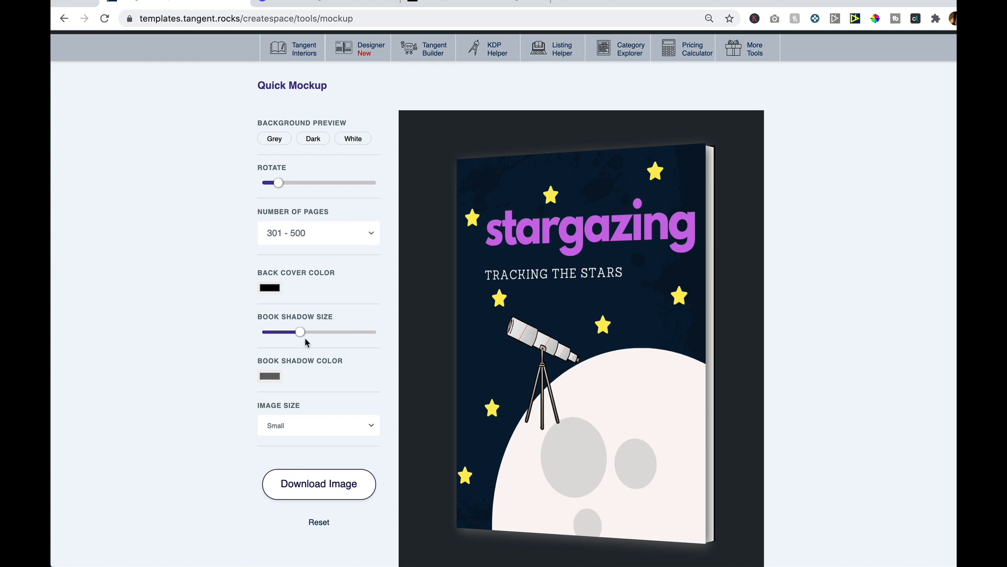
Step: Try a bright red back cover color (255, 0, 0), and return it to black (0, 0, 0)
click(271, 288)
drag(367, 310, 416, 271)
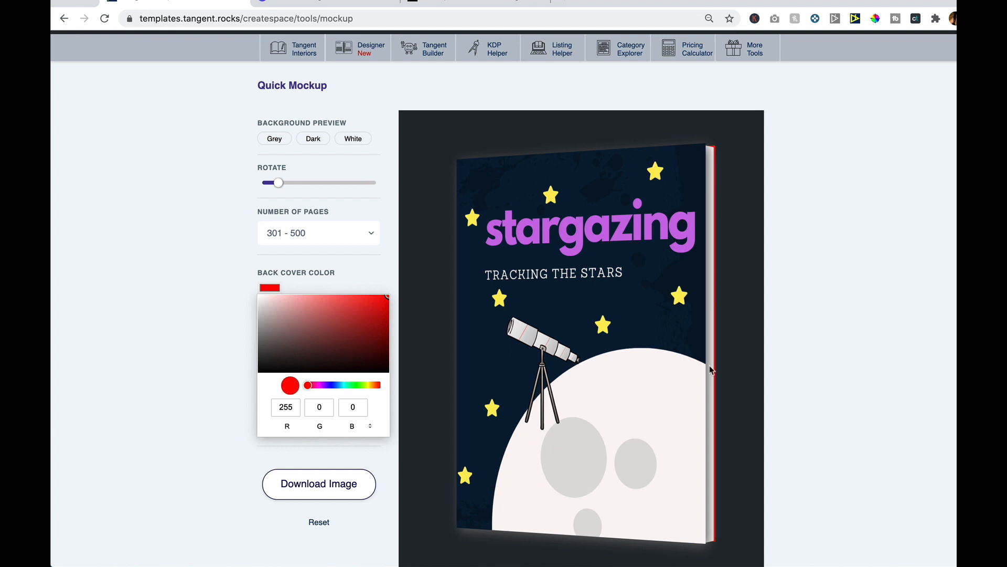
drag(368, 320, 252, 386)
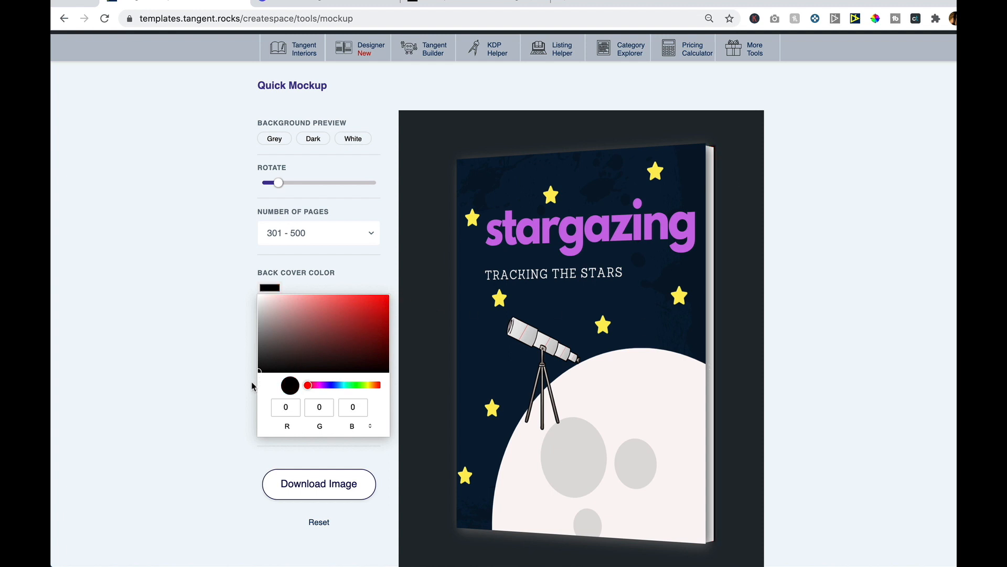
click(204, 394)
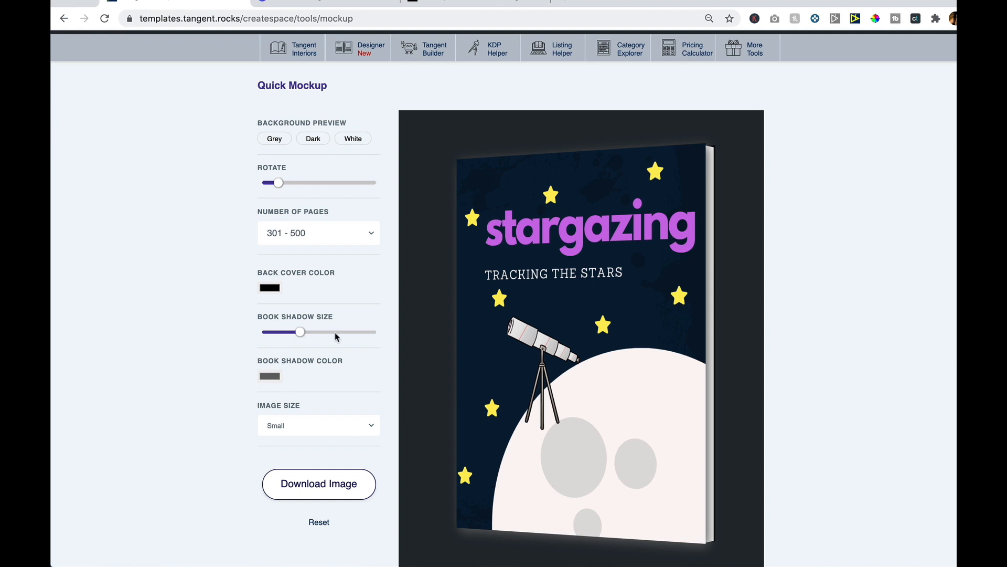
Step: Enlarge the book shadow to about three quarters of its range and set its color to light grey (217, 211, 211)
mouse_move(326, 332)
mouse_down()
mouse_move(361, 335)
mouse_move(346, 333)
mouse_up()
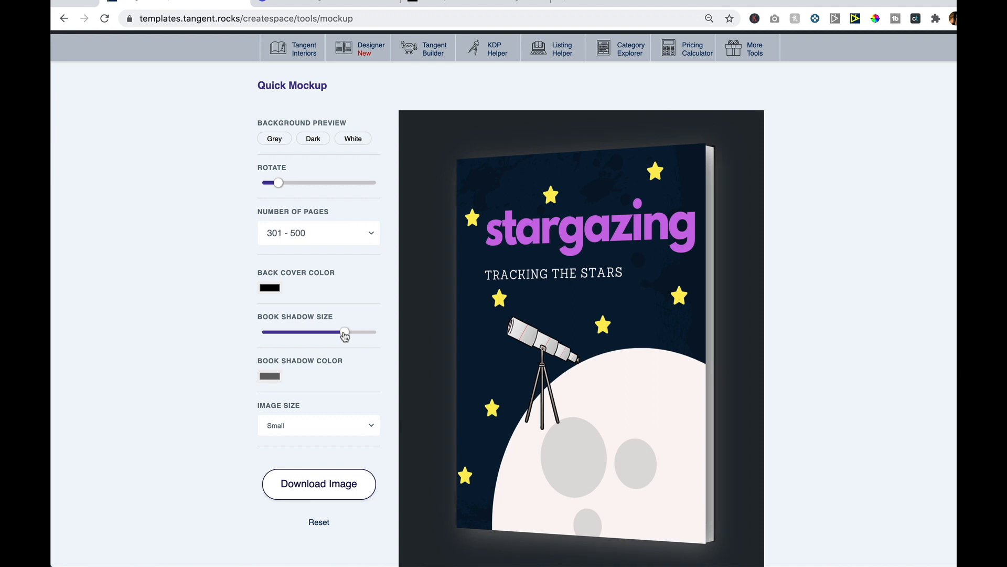
click(272, 379)
drag(262, 392, 264, 398)
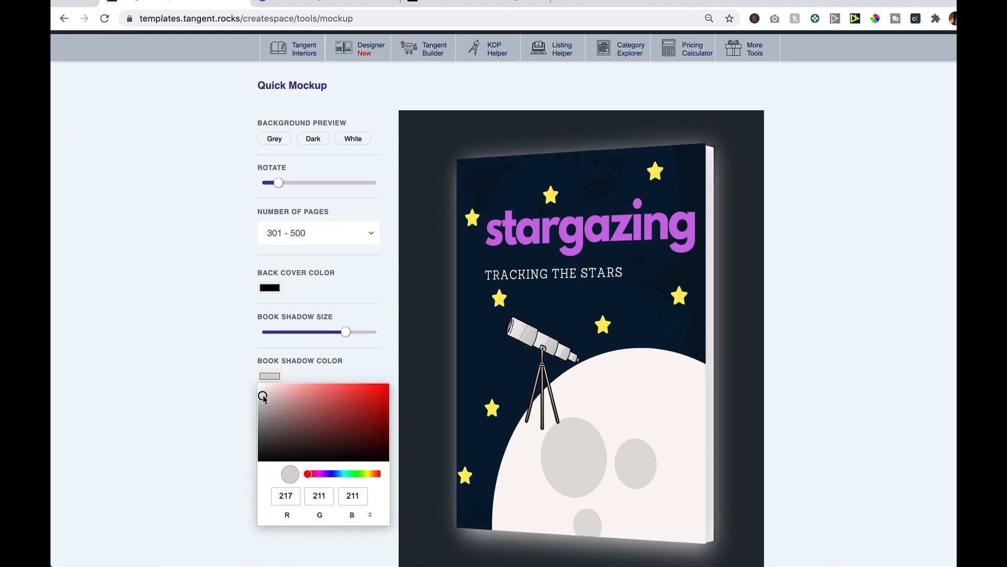
click(250, 298)
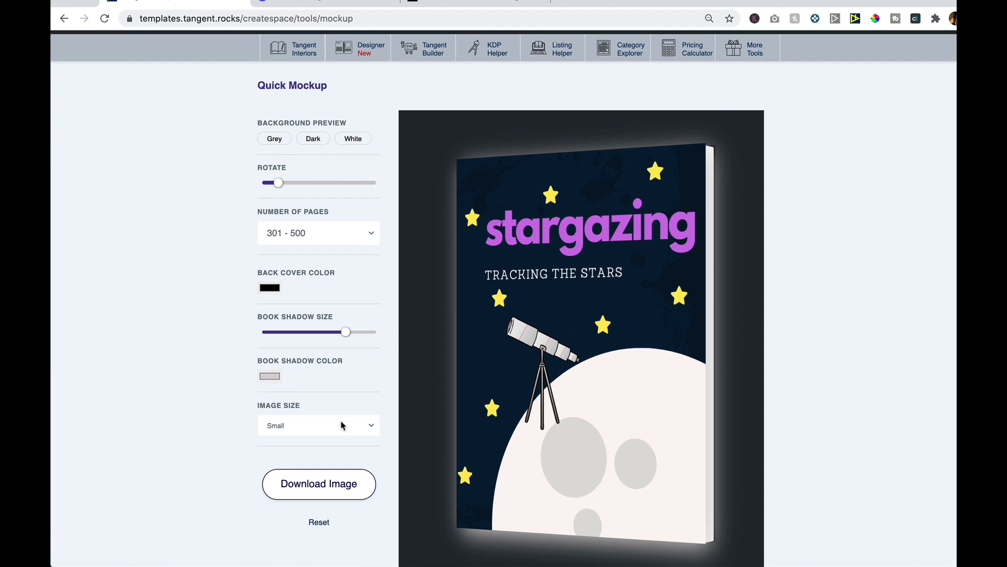
Step: Set the mockup's image size to Large and download the image
click(305, 427)
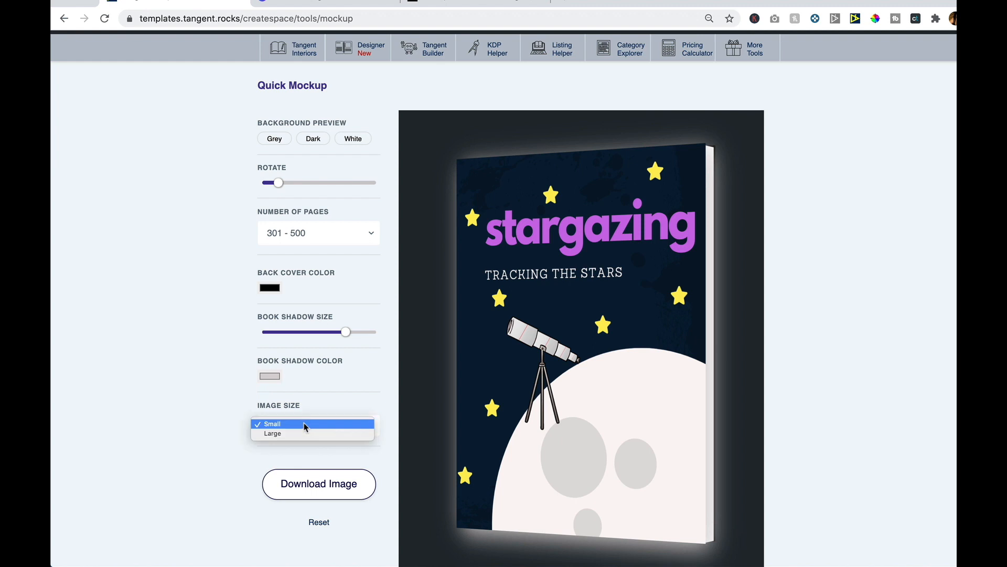
click(299, 433)
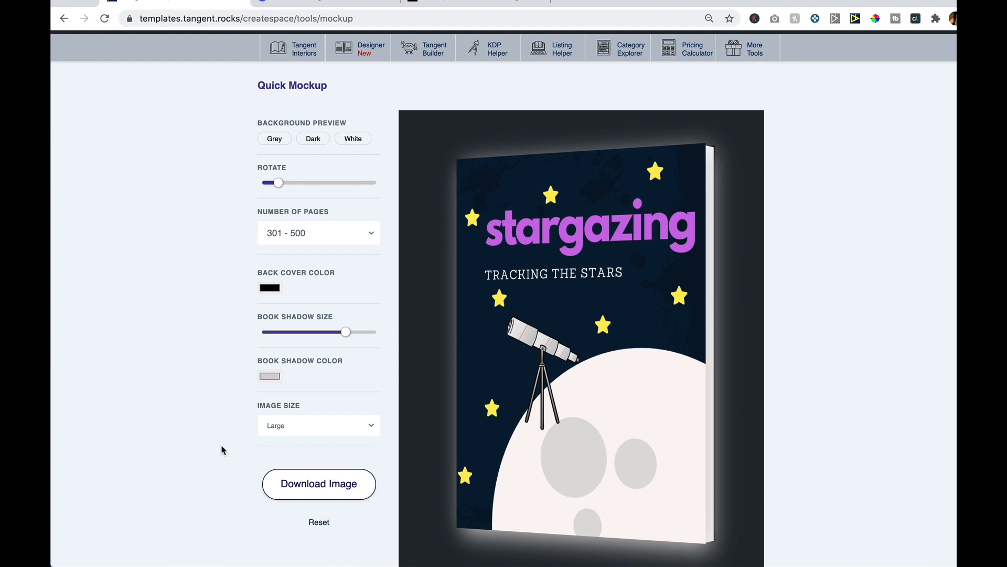
click(322, 482)
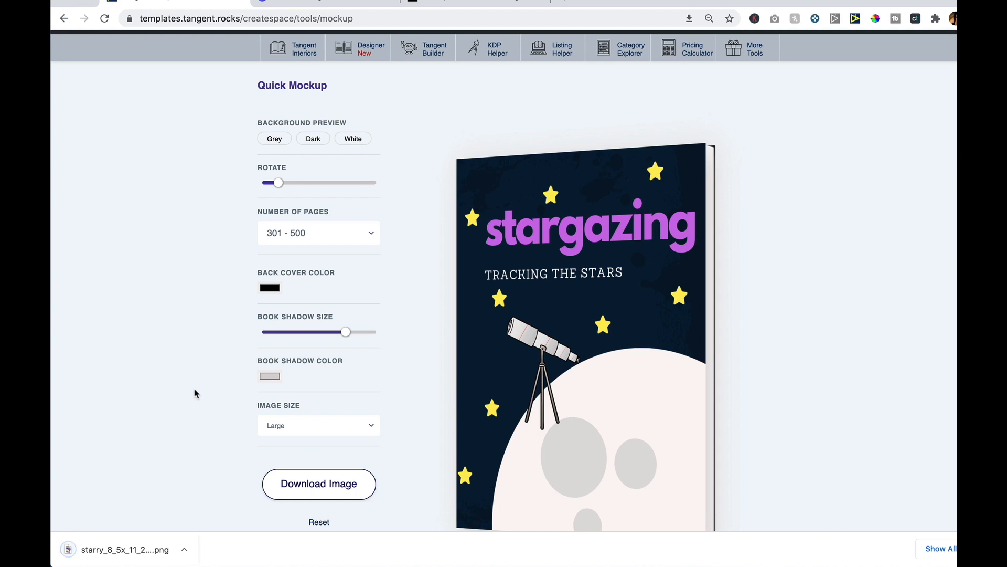
Step: Switch to the Facebook post design in Canva and add the downloaded book mockup PNG over the Earth photo
scroll(178, 290, down, 2)
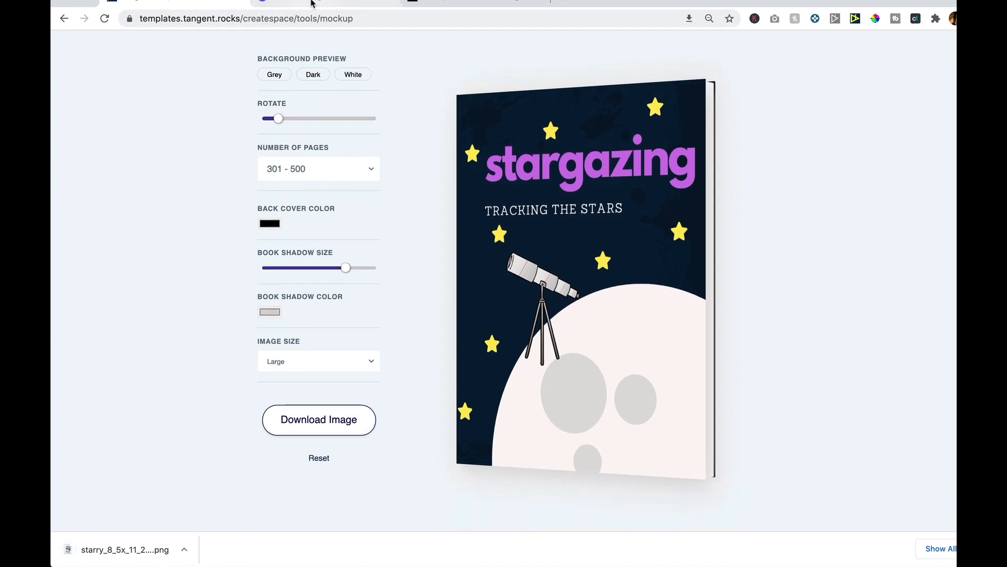
click(311, 2)
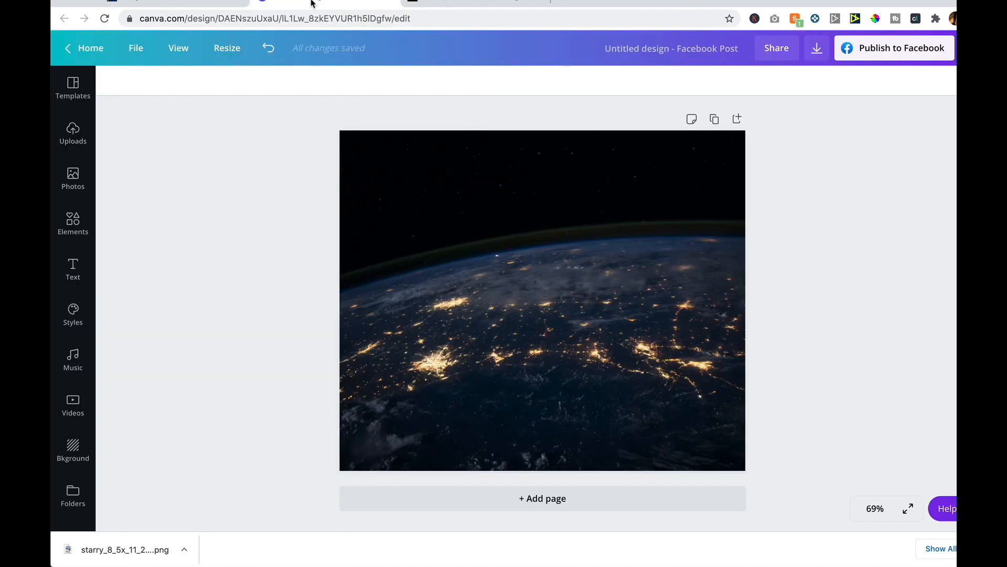
drag(131, 557, 588, 285)
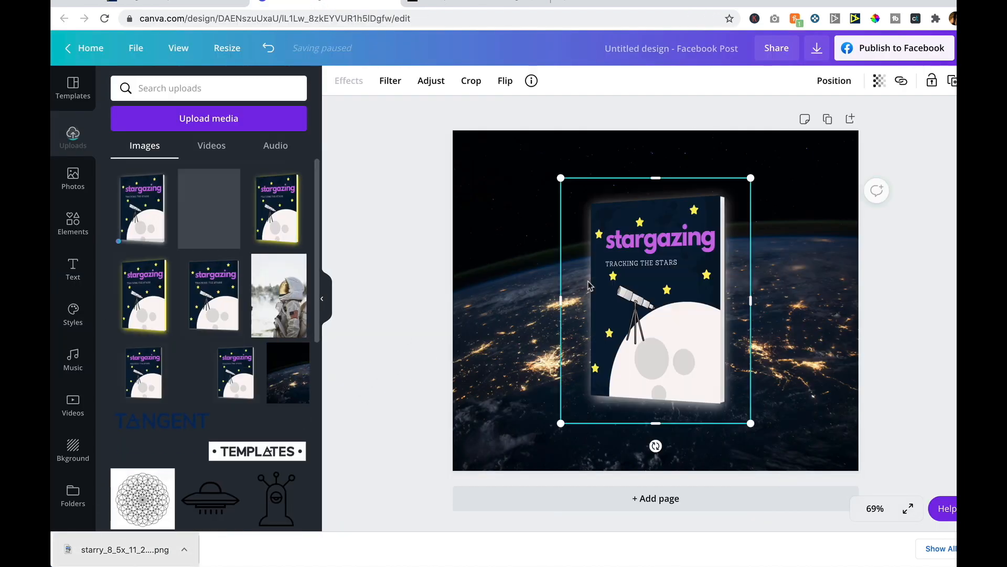
click(327, 299)
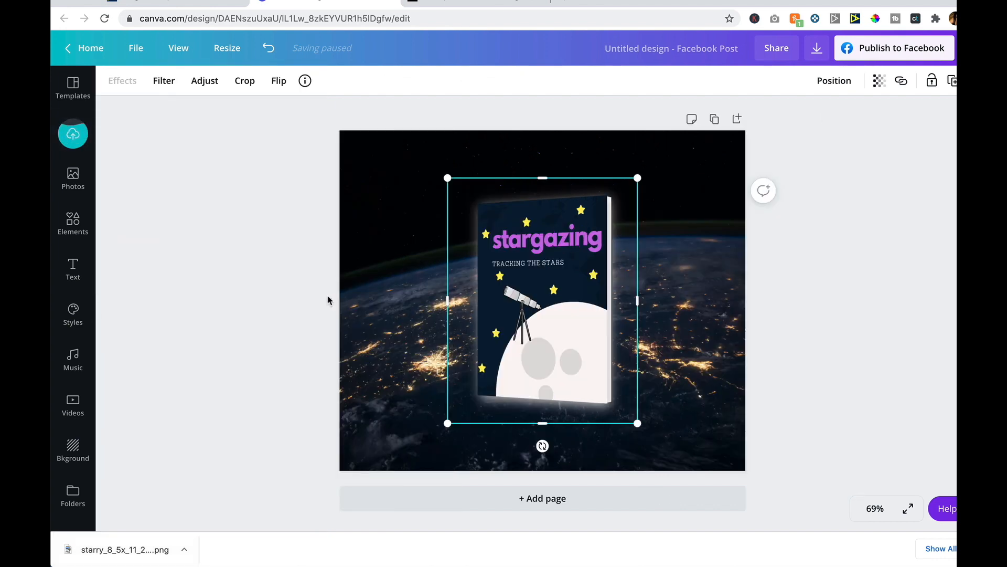
Step: Reposition and resize the book mockup so it fits in the lower right part of the Facebook post
drag(484, 377, 557, 348)
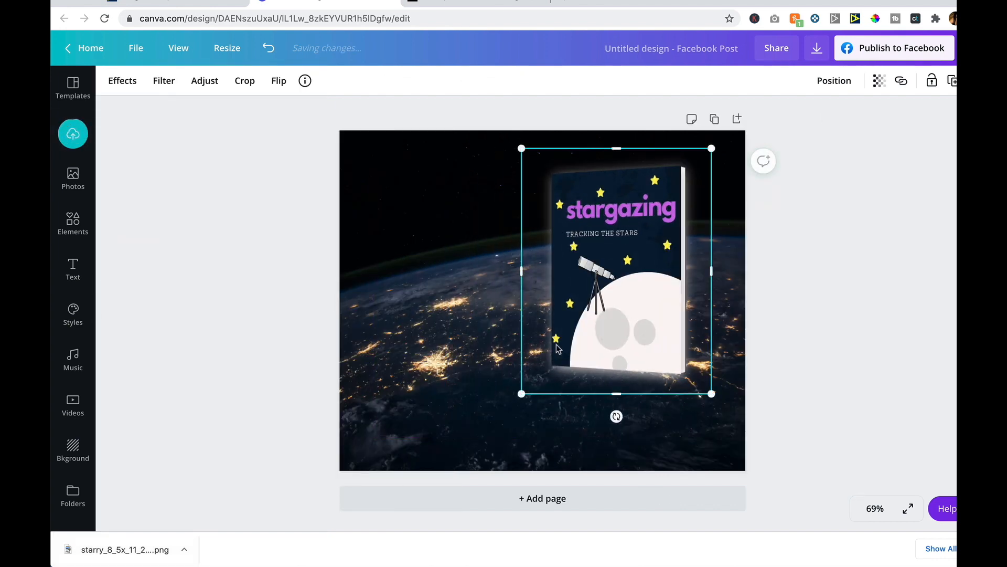
drag(522, 394, 464, 438)
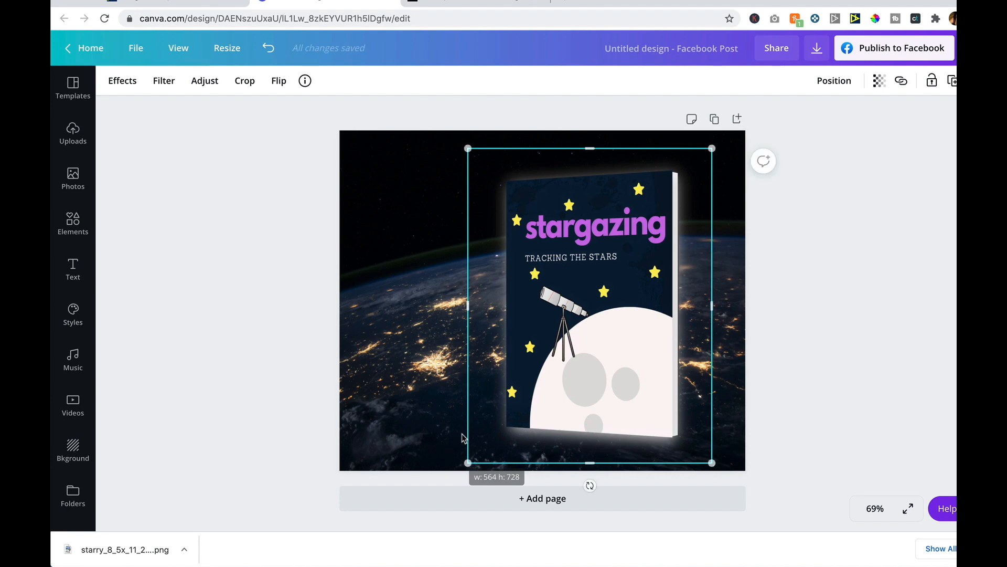
drag(608, 325, 491, 306)
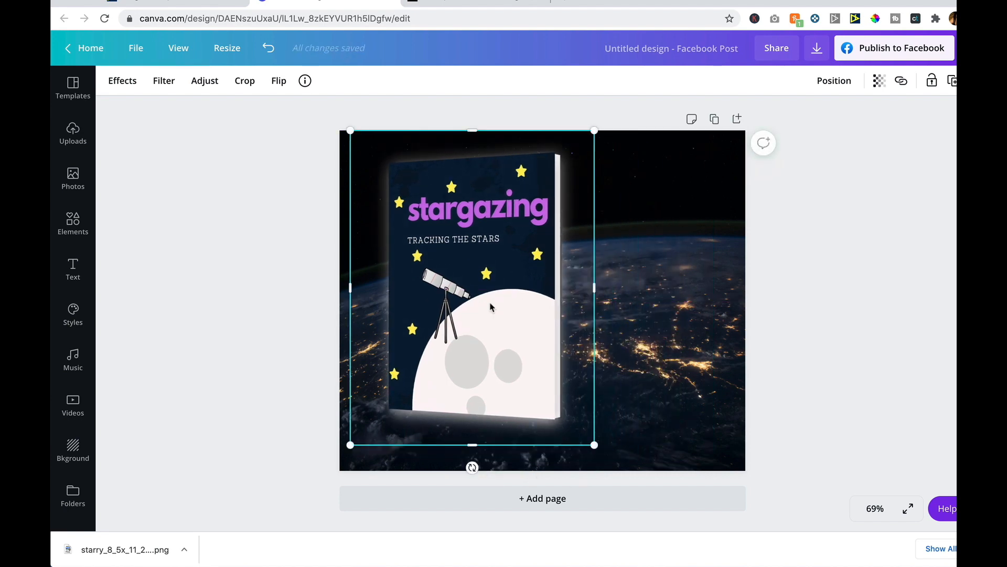
drag(532, 368, 691, 407)
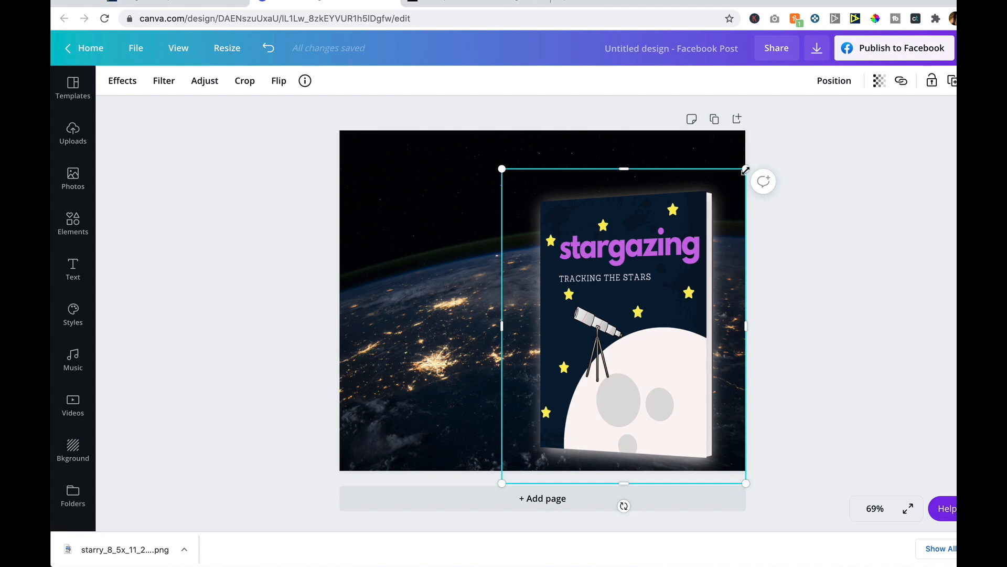
drag(745, 171, 681, 221)
drag(611, 319, 627, 306)
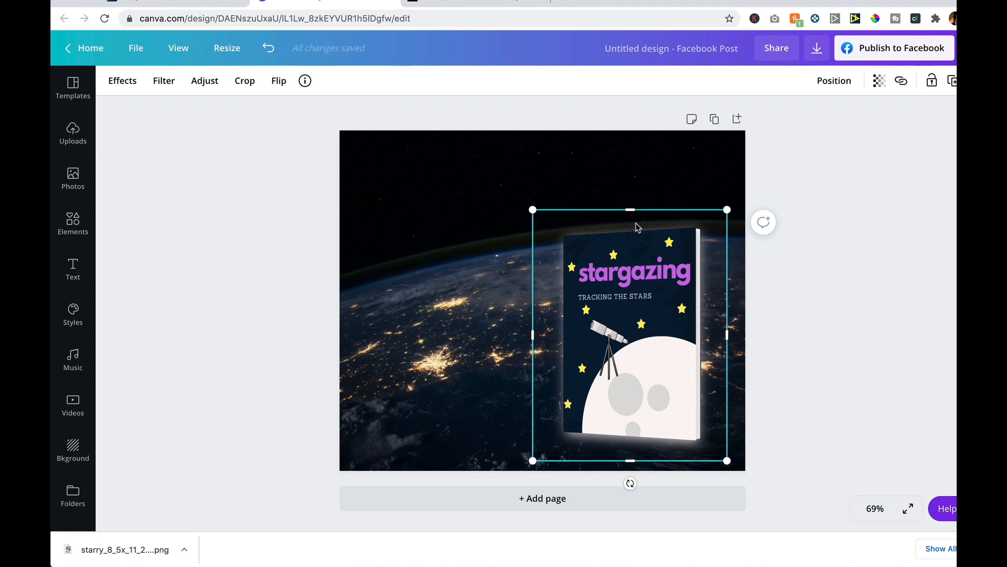
Step: Back in the Quick Mockup tool, set the book shadow color to lime green (198, 248, 18) and enlarge the shadow to nearly its maximum
click(174, 3)
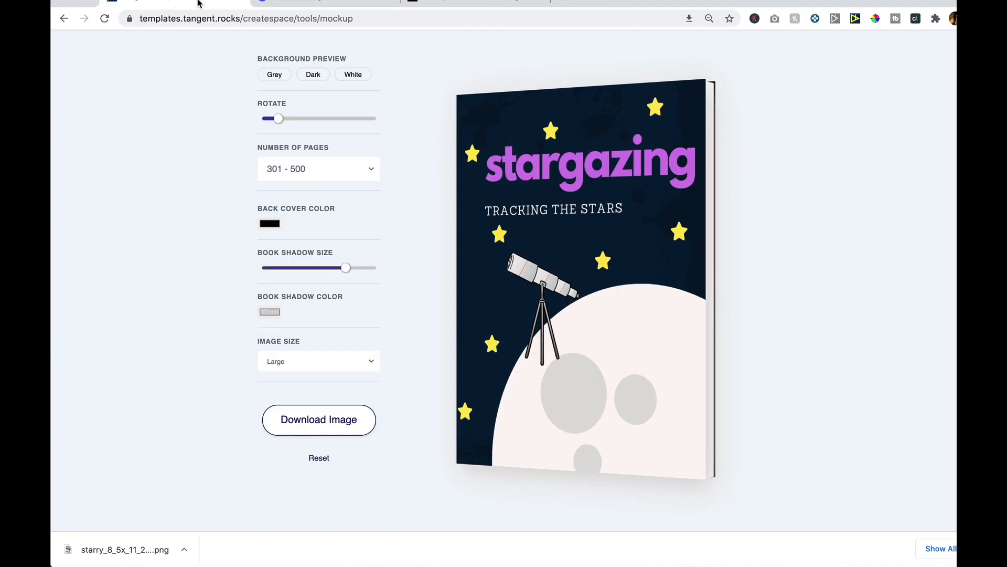
scroll(455, 120, up, 3)
scroll(382, 229, down, 3)
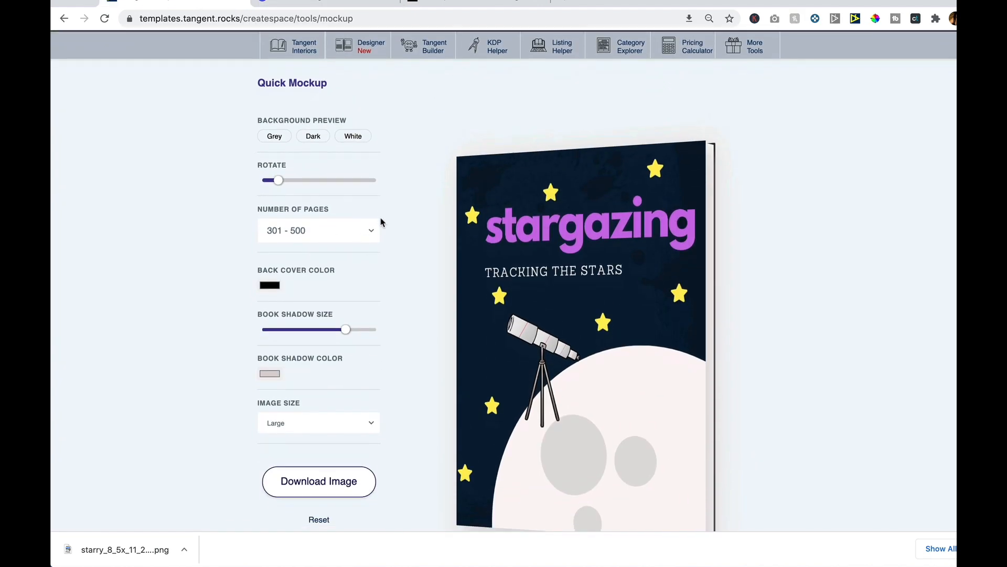
click(270, 334)
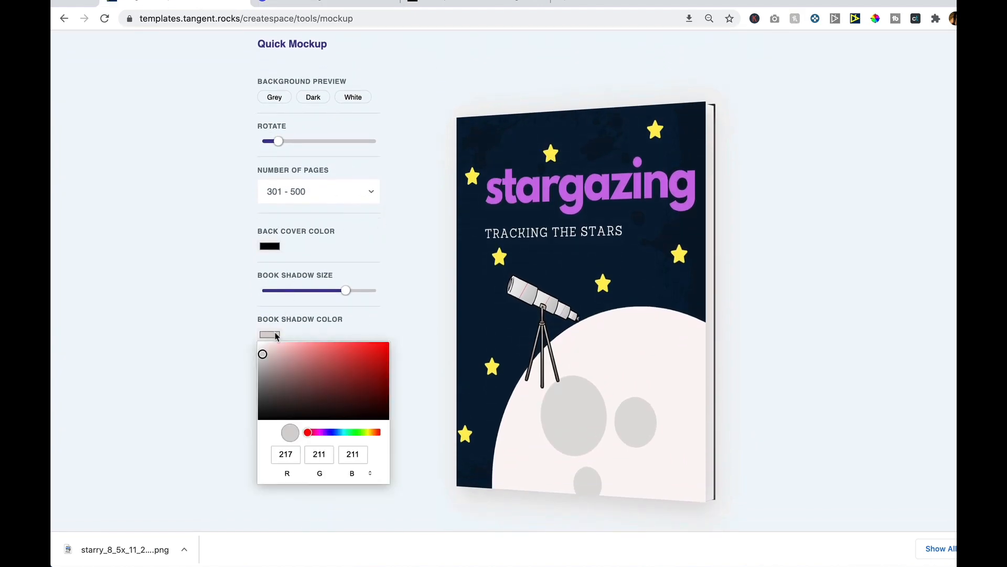
click(376, 362)
drag(377, 362, 380, 348)
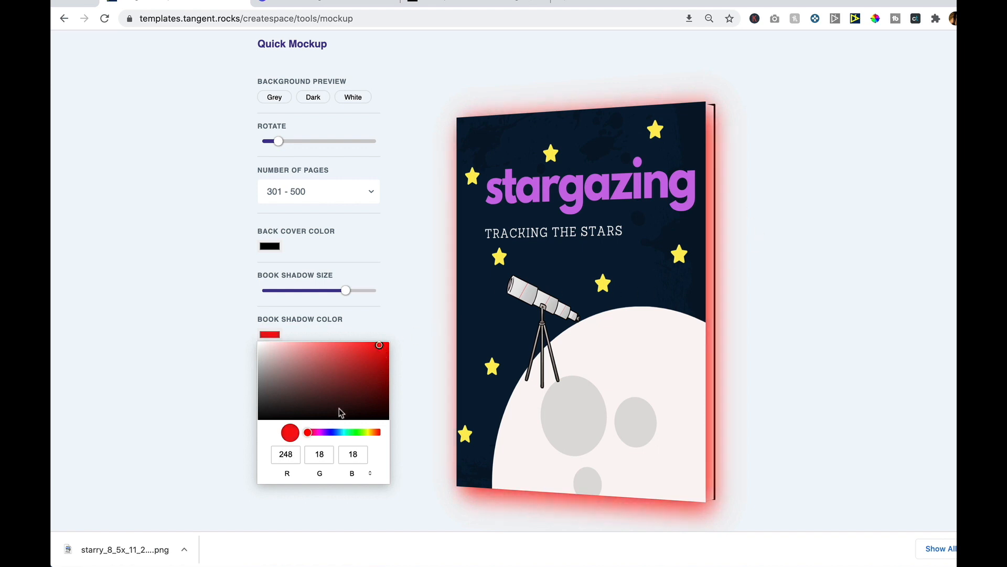
drag(374, 431, 366, 434)
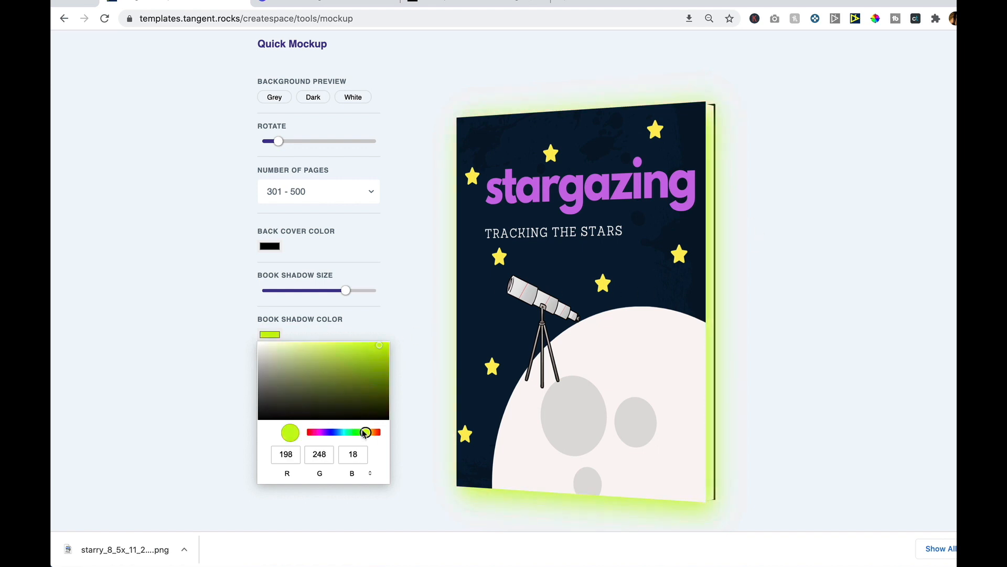
click(368, 289)
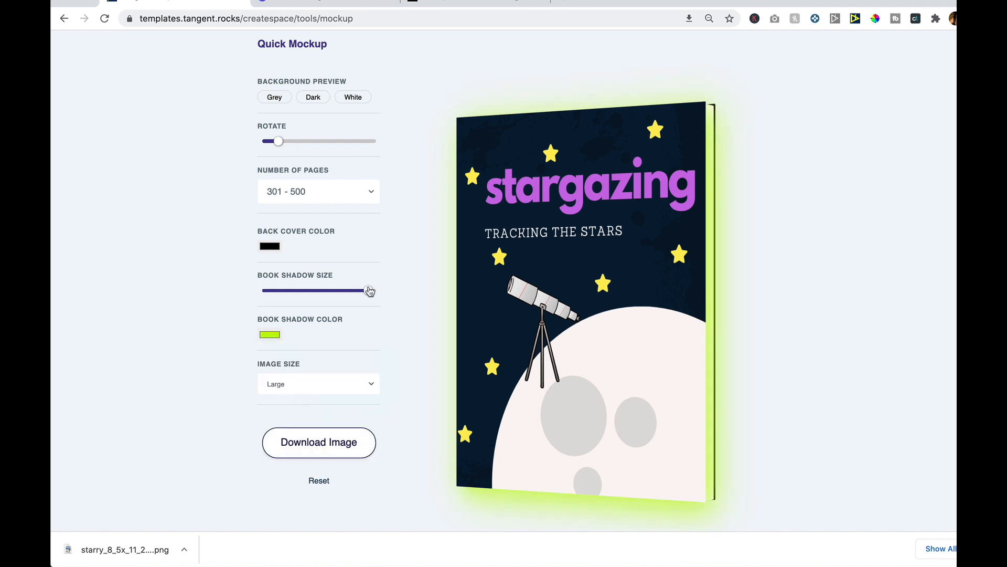
Step: Open the Pen Names Generator from the additional tools and generate a new set of pen names with random settings
scroll(417, 277, up, 3)
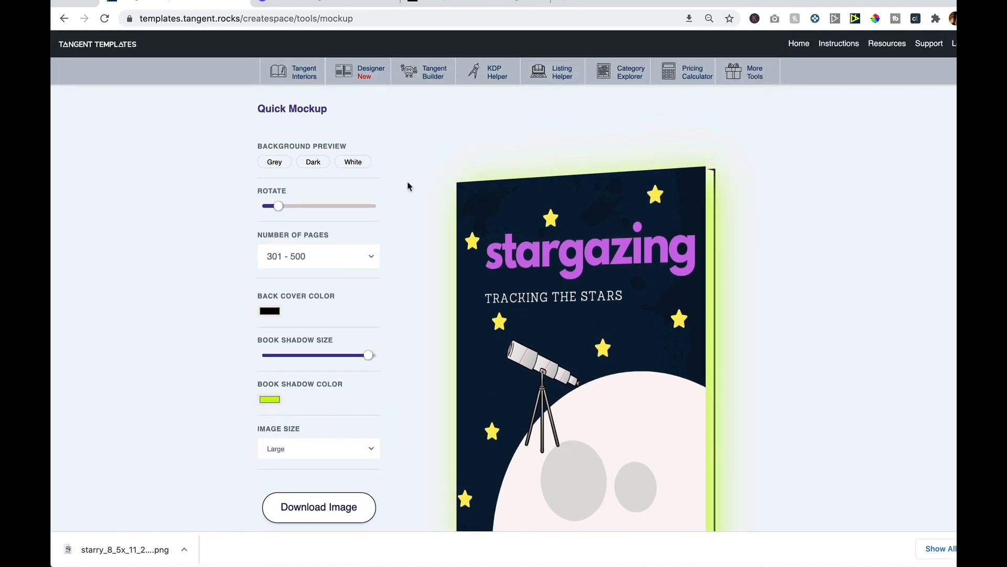
click(746, 72)
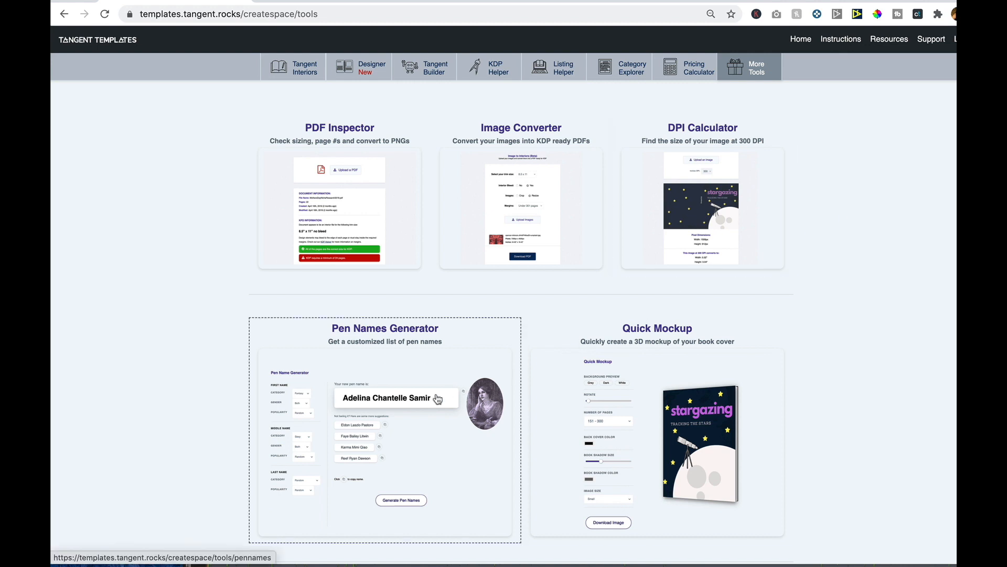
click(393, 336)
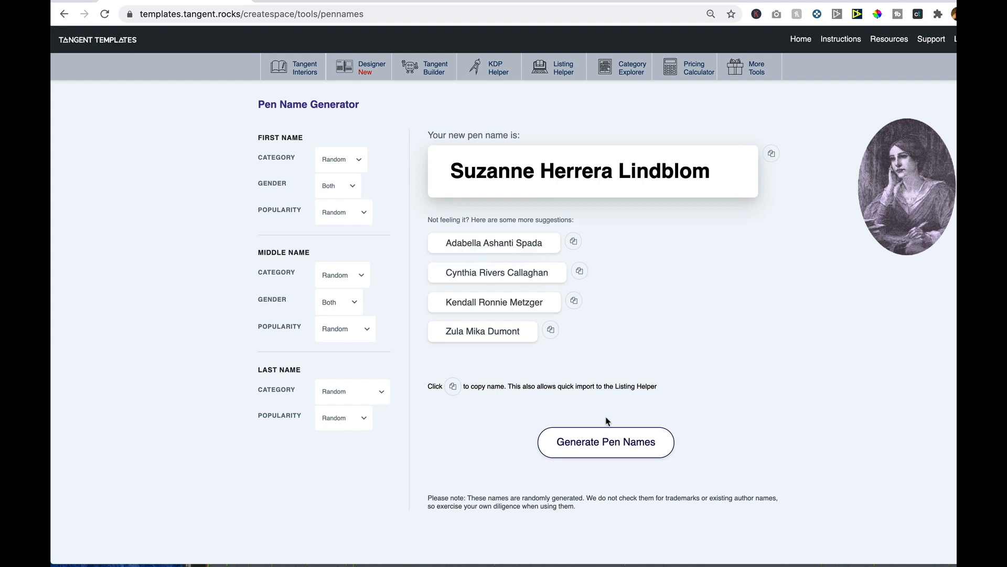
click(592, 436)
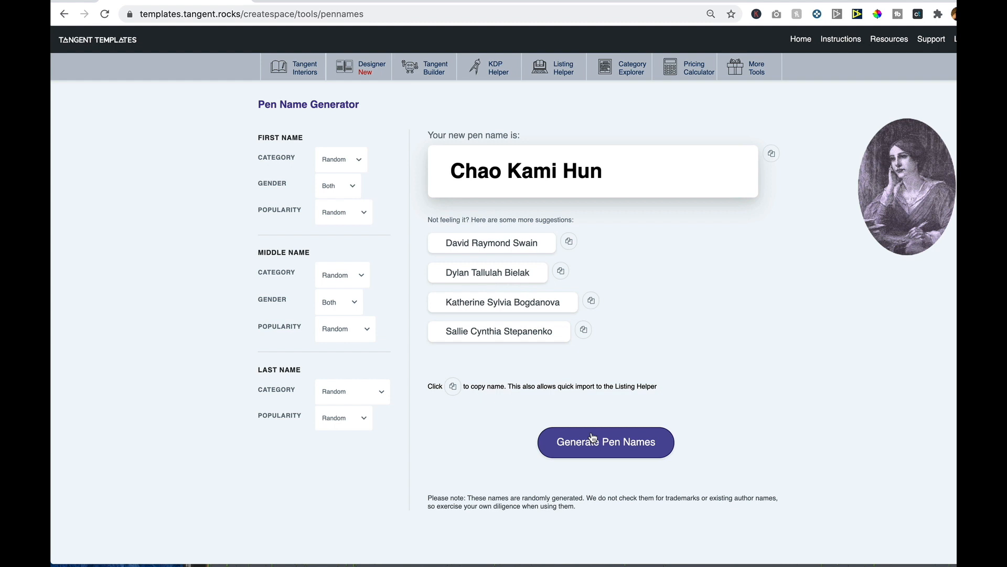
Step: Set the first name's gender to Female and review the available first name categories
click(353, 191)
click(342, 177)
click(353, 159)
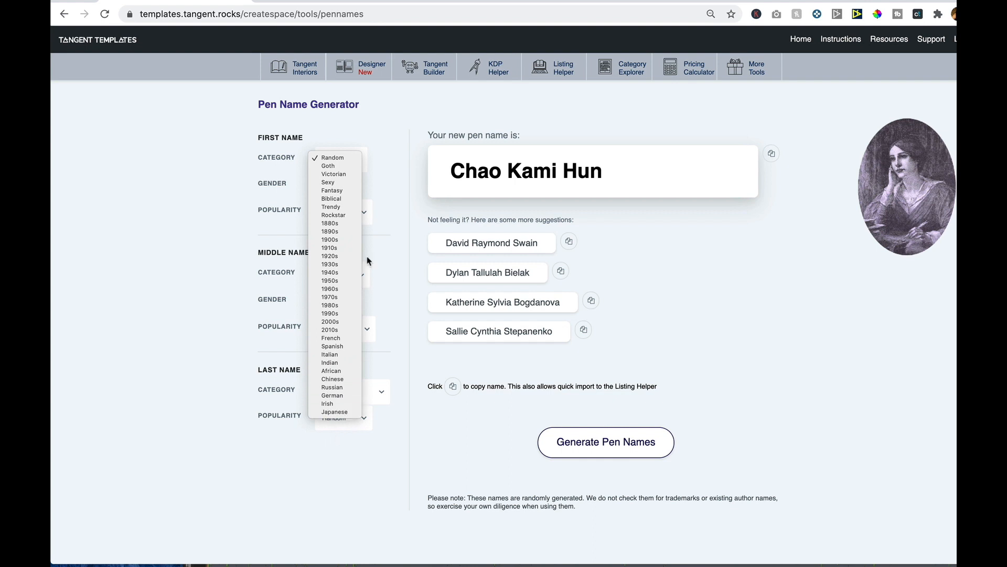
click(224, 201)
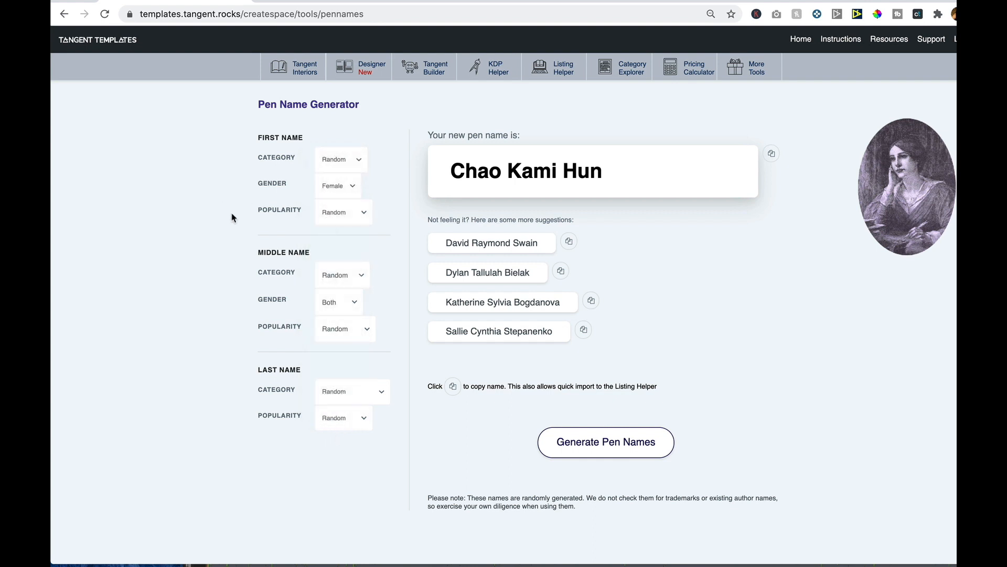
Step: Examine the category options offered for the middle name and the last name
click(356, 285)
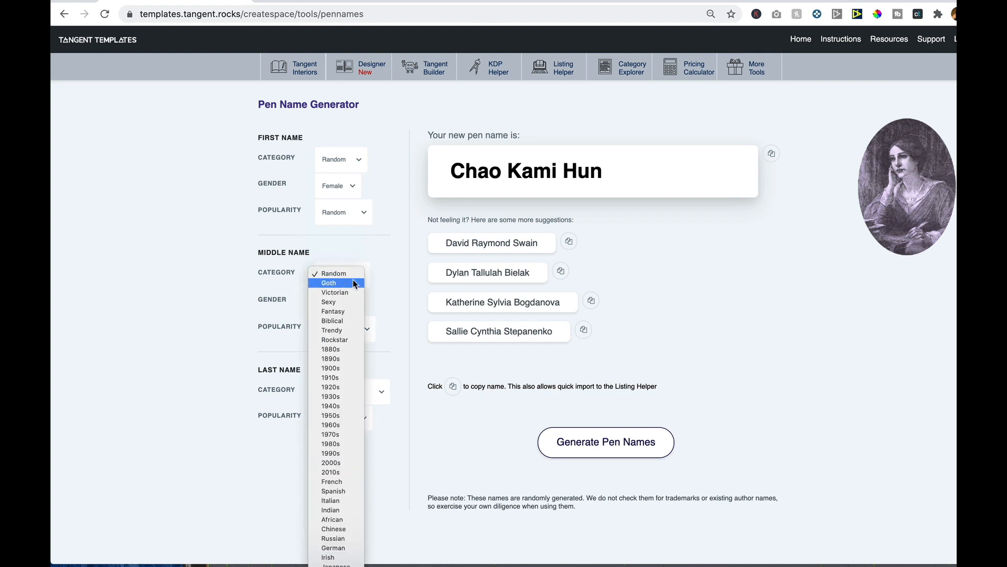
click(222, 284)
click(331, 385)
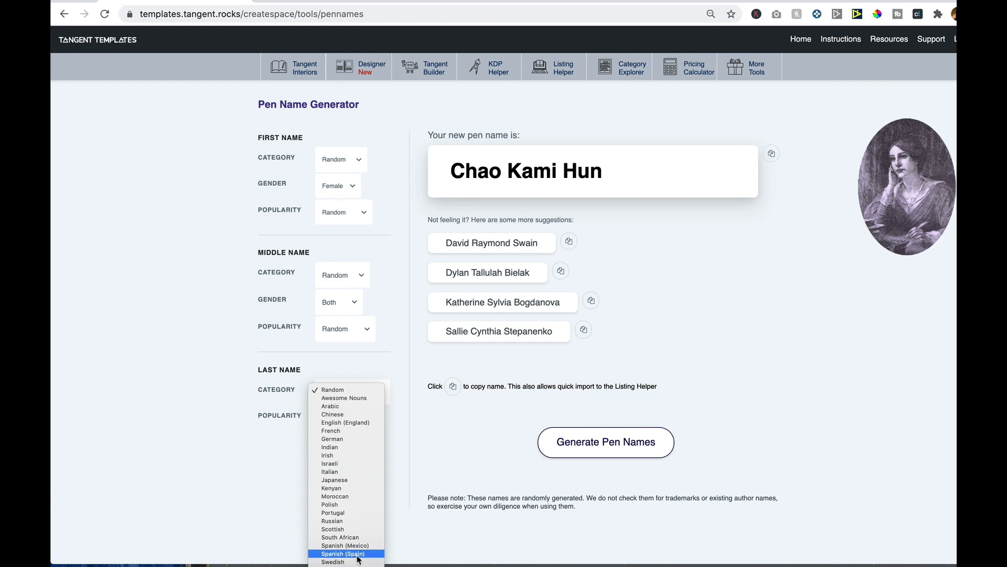
click(280, 495)
Step: Set the first name category to Sexy and the middle name category to Goth, and generate new pen names
click(357, 151)
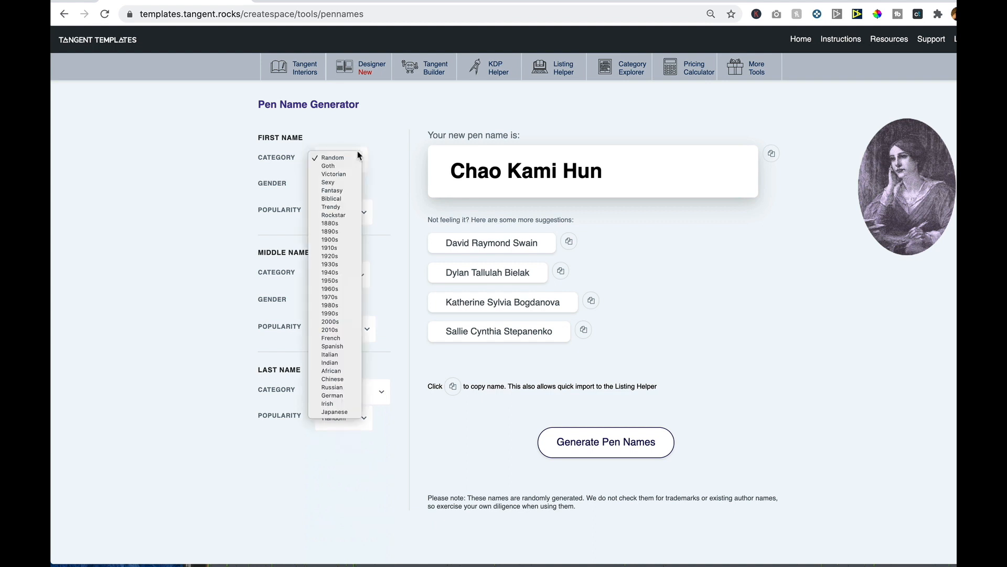
click(337, 184)
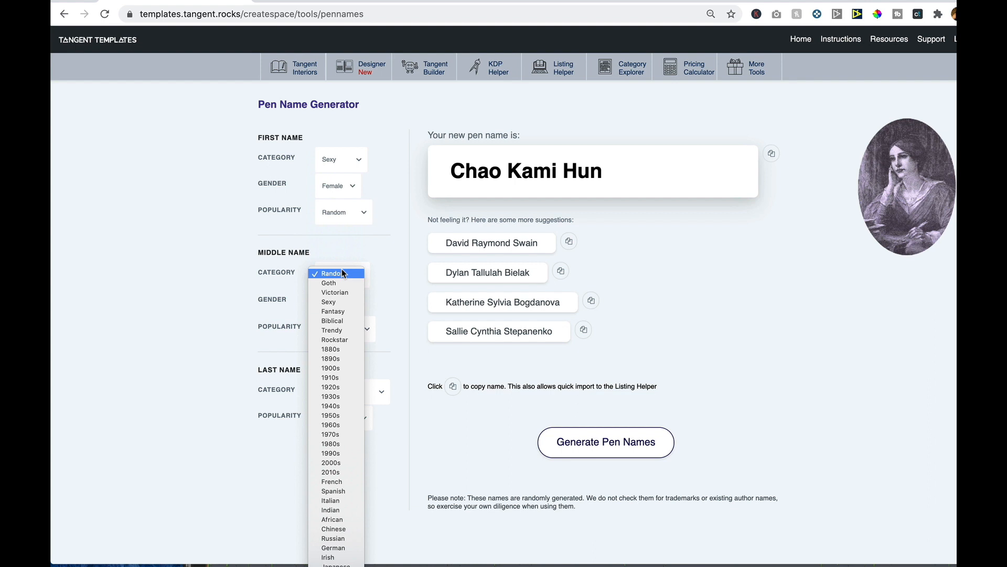
click(335, 282)
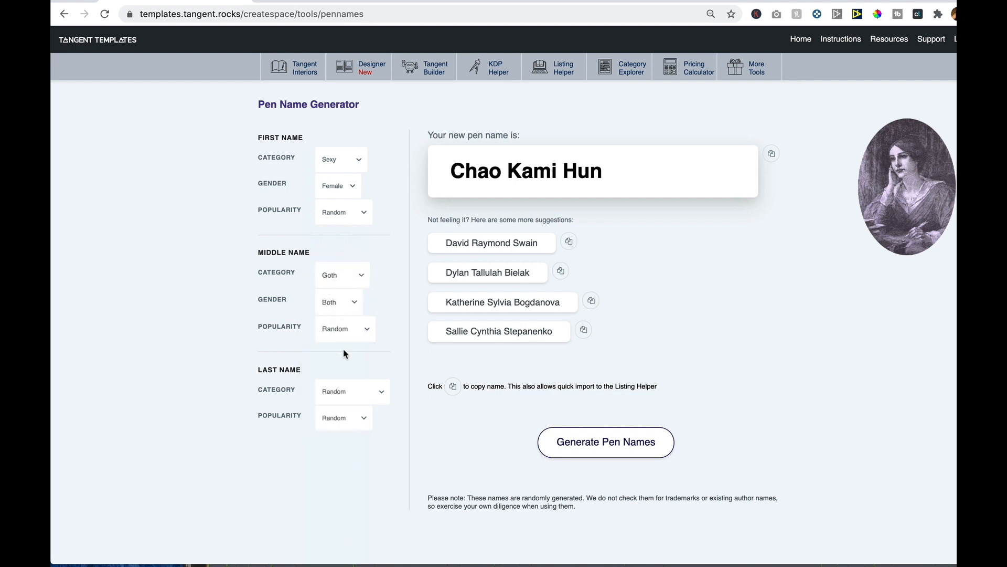
click(336, 394)
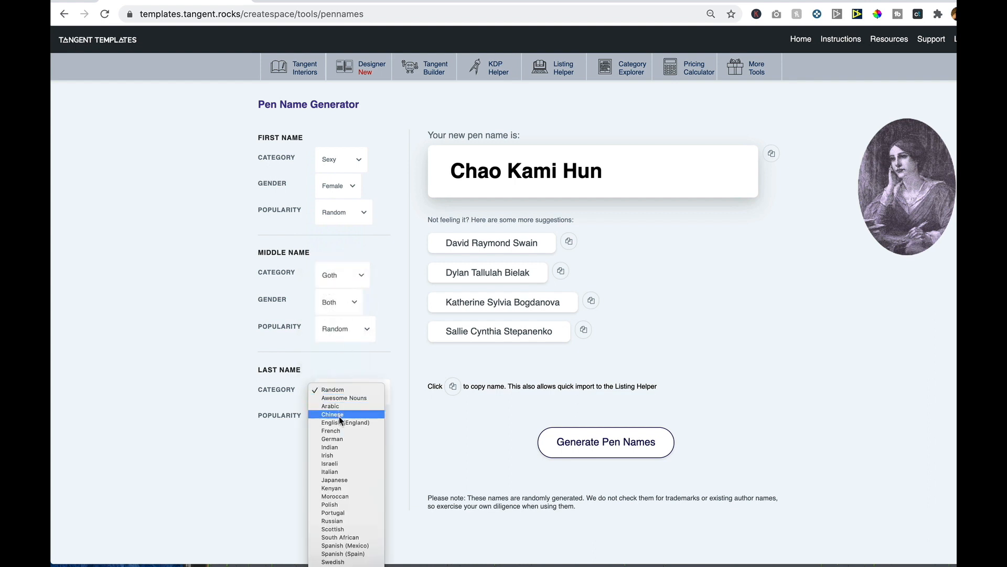
click(350, 389)
click(629, 446)
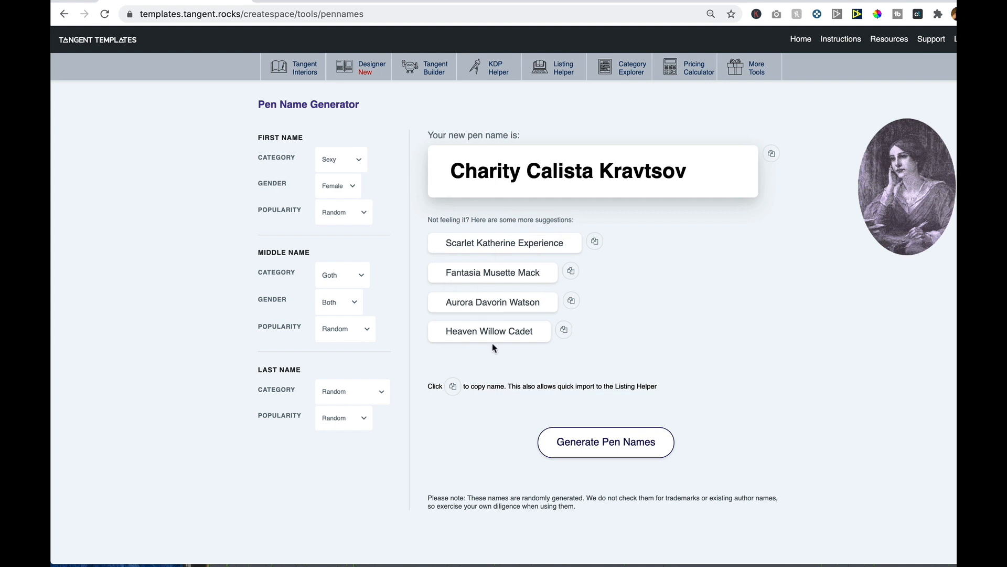
Step: Set the last name category to Awesome Nouns and generate another set of pen names
click(370, 398)
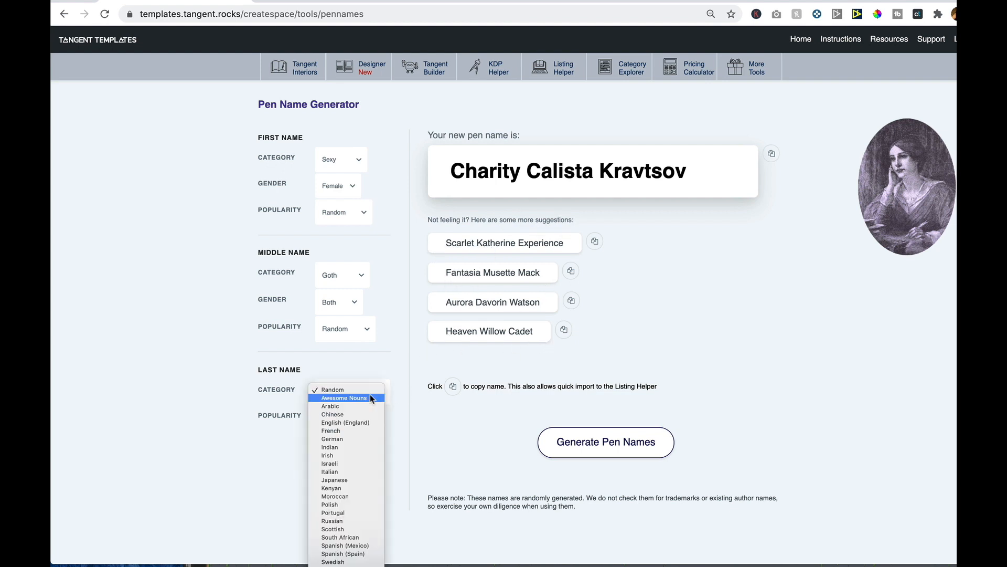
click(335, 399)
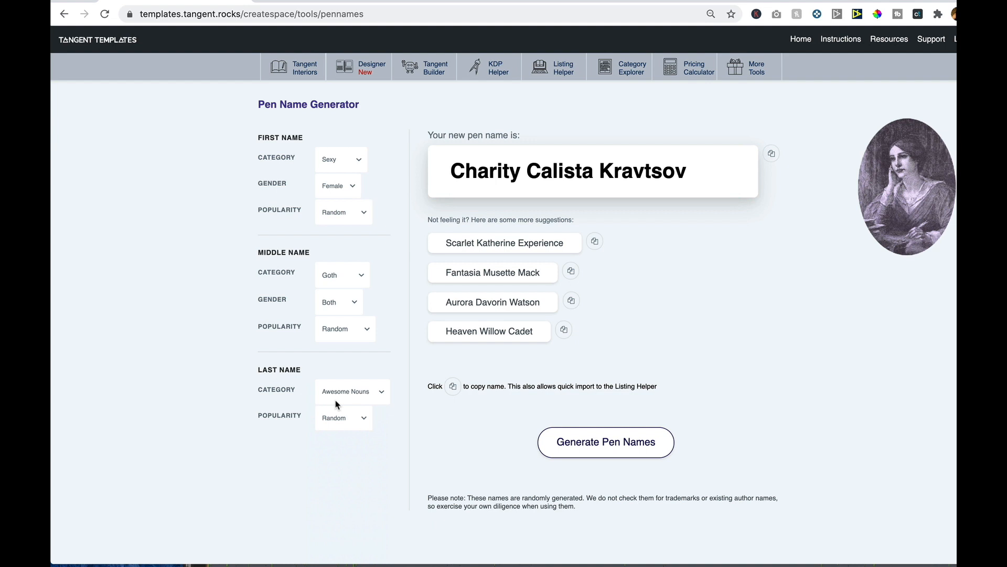
click(599, 433)
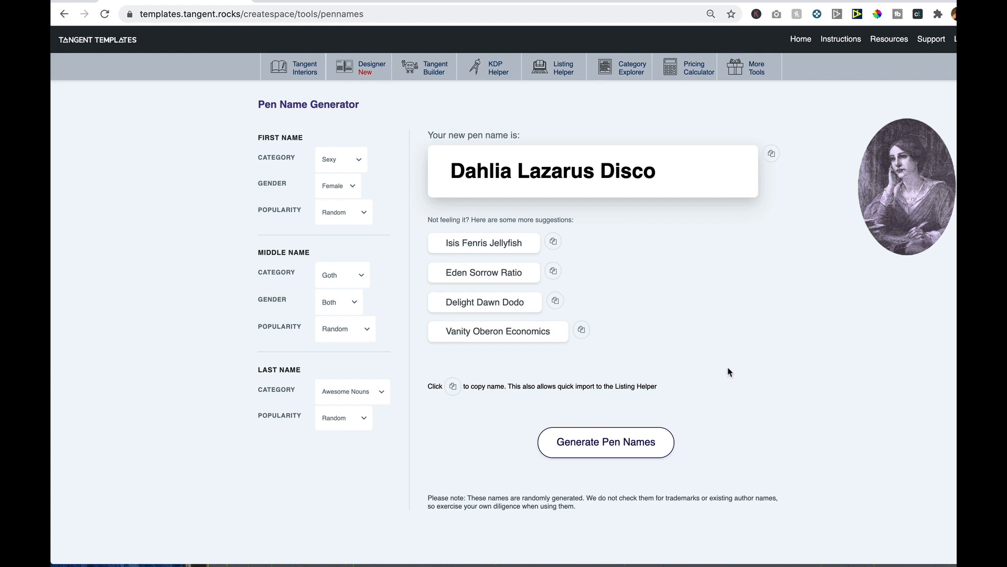
Step: Change the last name category to Scottish
click(355, 403)
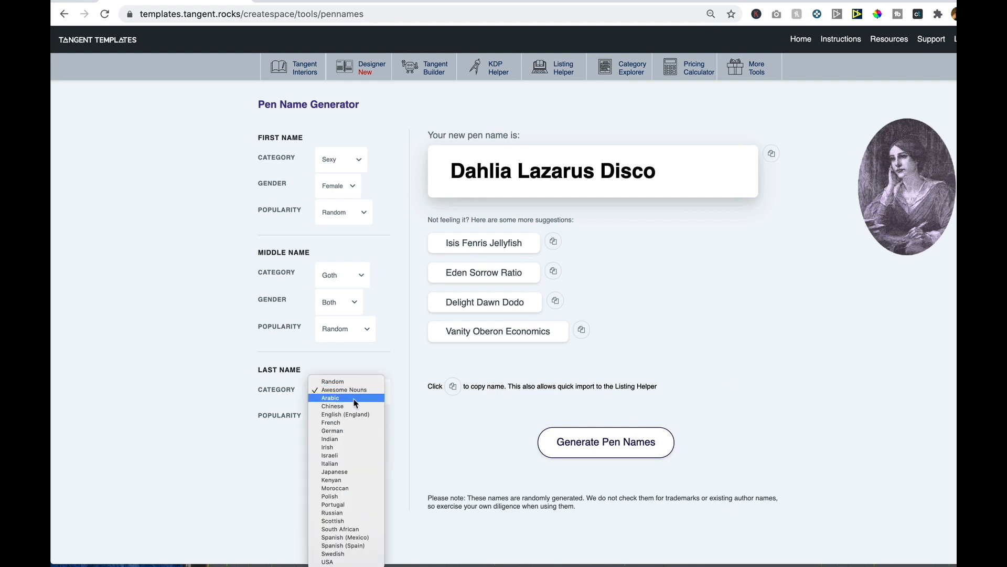
click(347, 414)
click(336, 404)
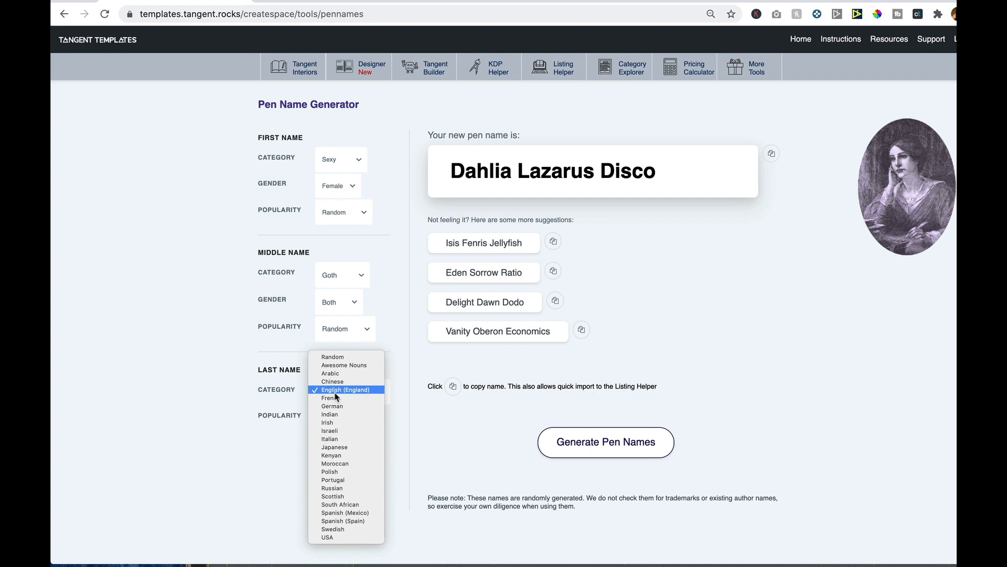
click(351, 497)
Step: Change the first name category to 1920s and generate two new sets of pen names
click(342, 169)
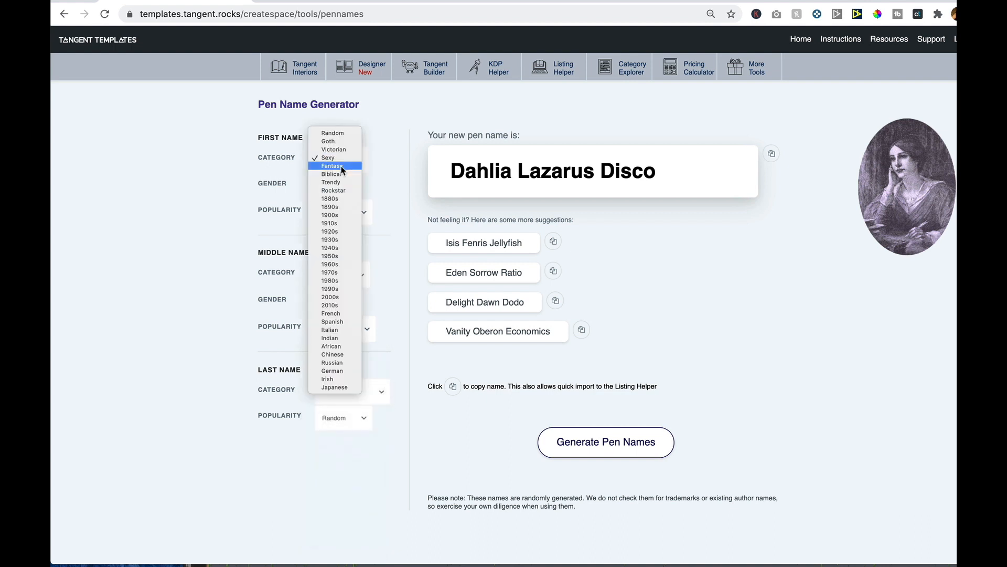
click(339, 231)
click(636, 454)
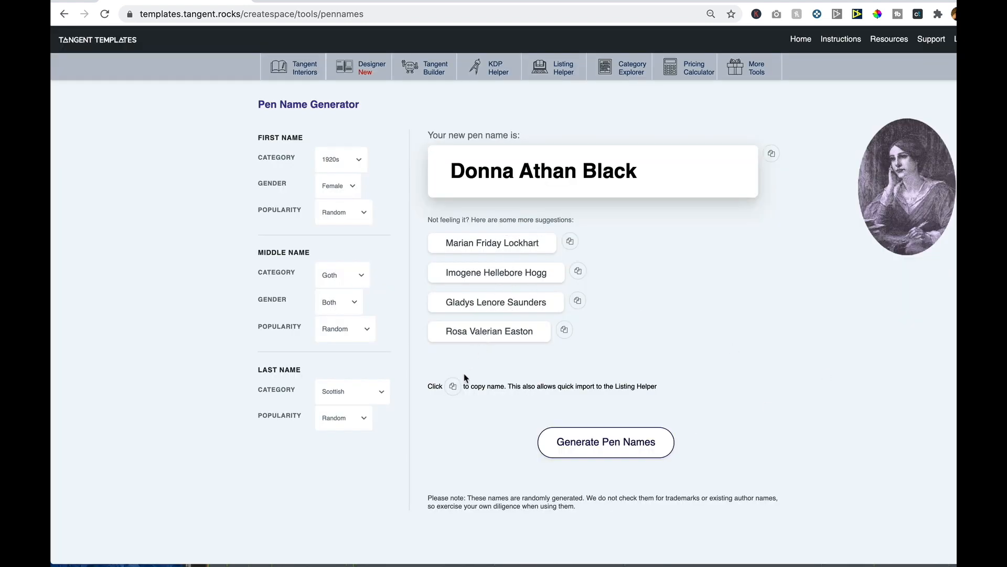
click(579, 441)
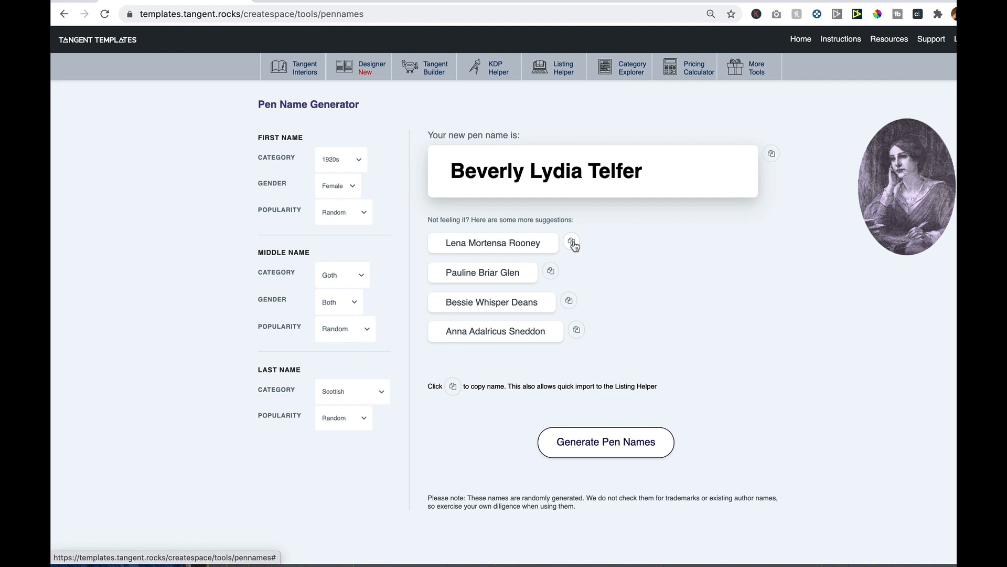
Step: Copy the third suggested pen name and insert it into the Author fields of the Listing Helper
click(570, 302)
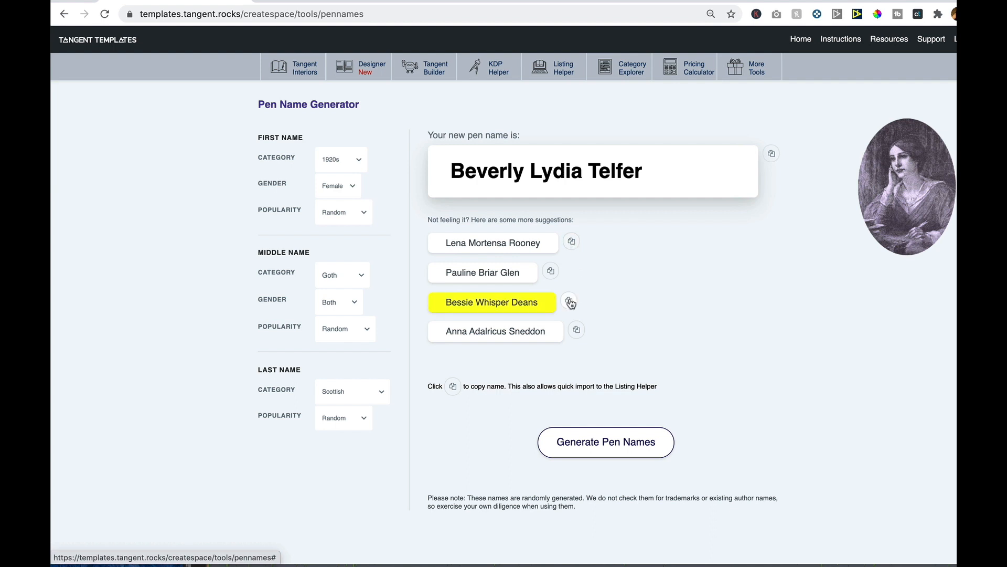
click(564, 67)
scroll(415, 149, down, 10)
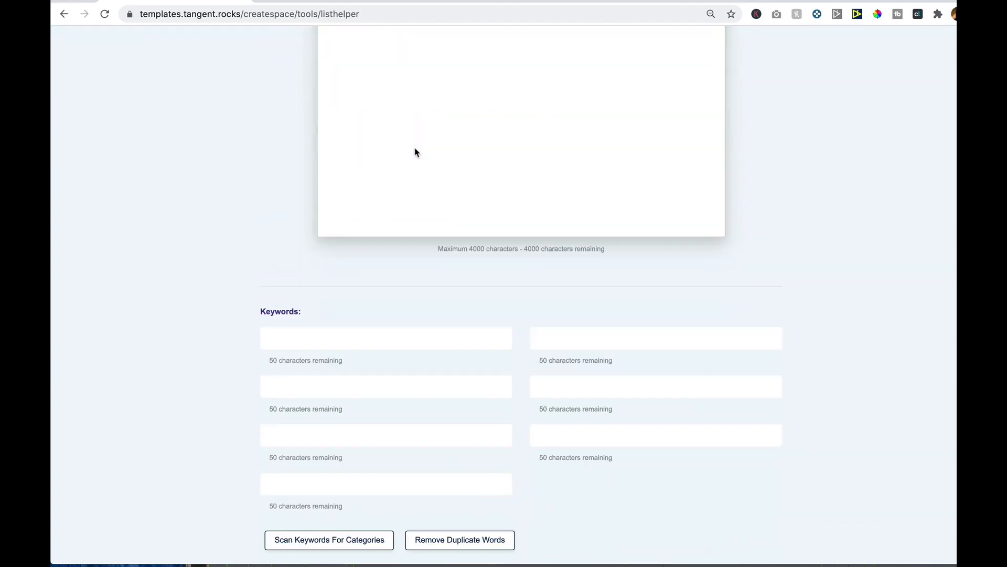
scroll(414, 151, down, 1)
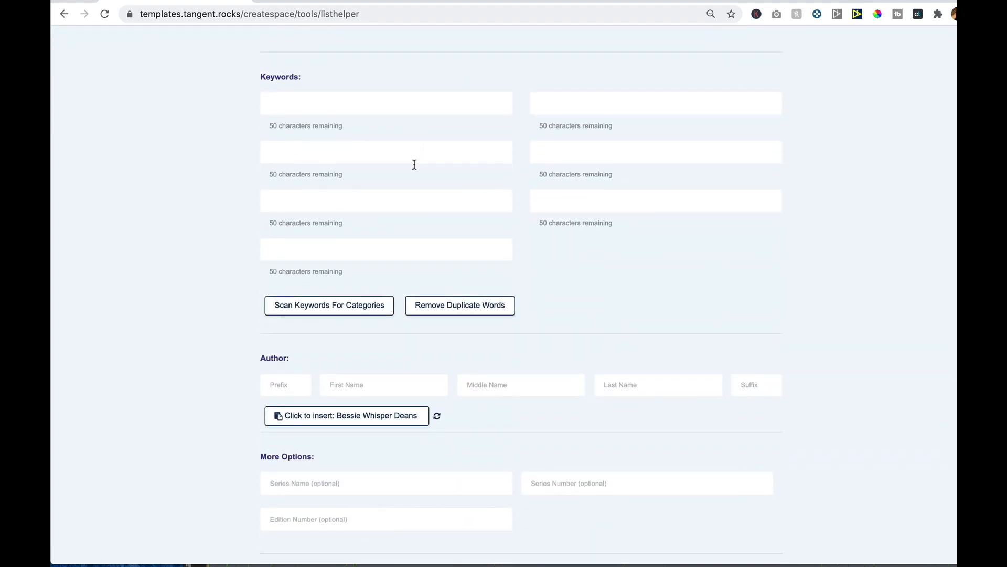
click(309, 416)
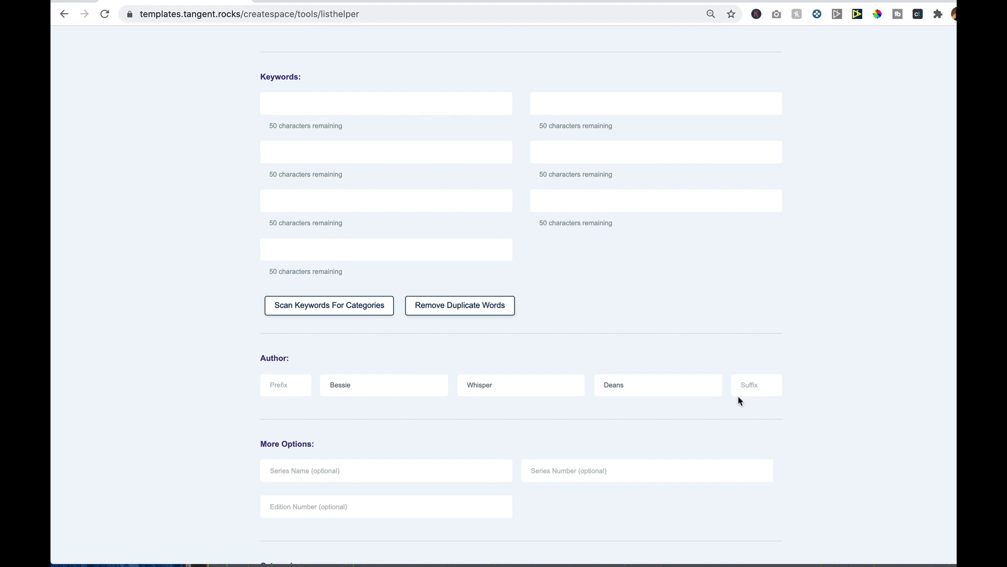
Step: Leave the Listing Helper and return to the overview of additional tools
scroll(739, 401, up, 15)
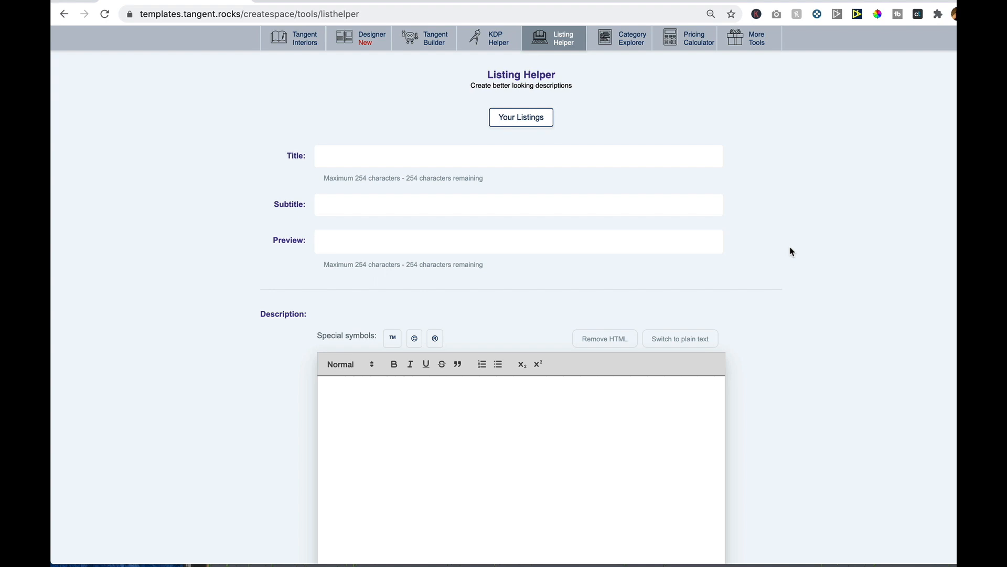
click(762, 39)
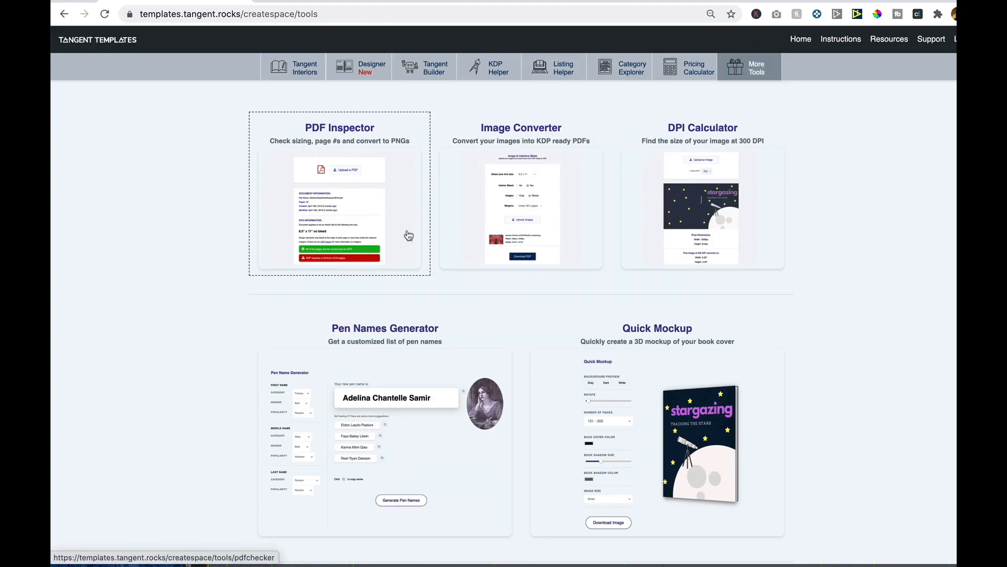